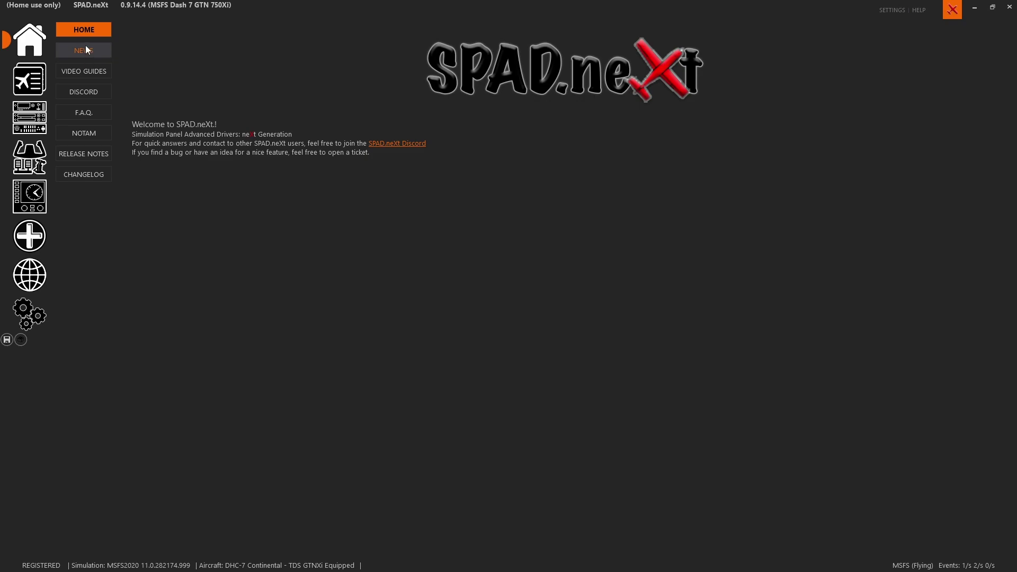
Step: Review the Bravo throttle quadrant's assignments for button 9, button 26 and the Throttle 1-2 axis
{"action": "left_click", "coordinate": [39, 162]}
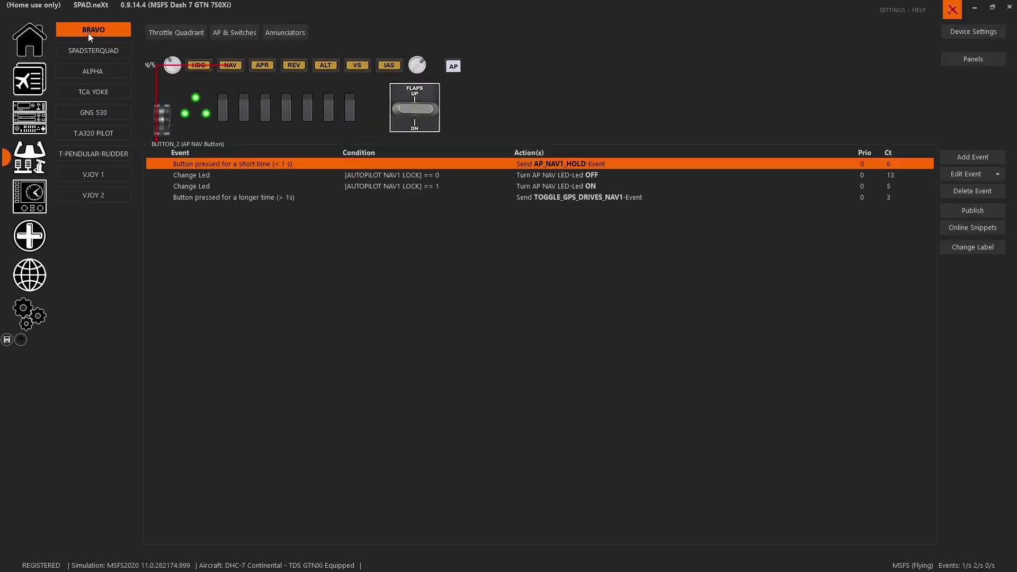
{"action": "left_click", "coordinate": [178, 34]}
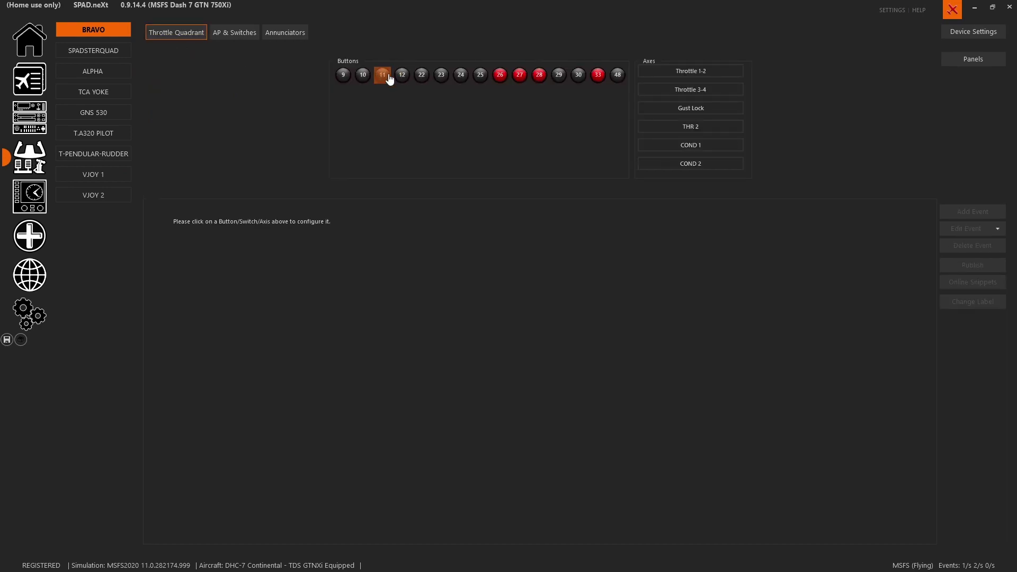
{"action": "left_click", "coordinate": [344, 76]}
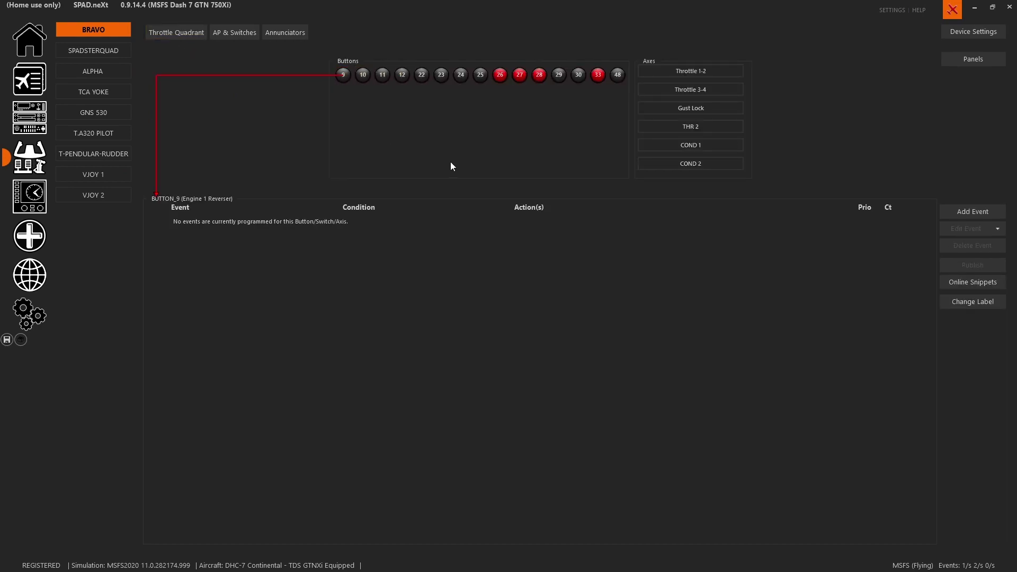
{"action": "left_click", "coordinate": [500, 75]}
{"action": "left_click", "coordinate": [689, 71]}
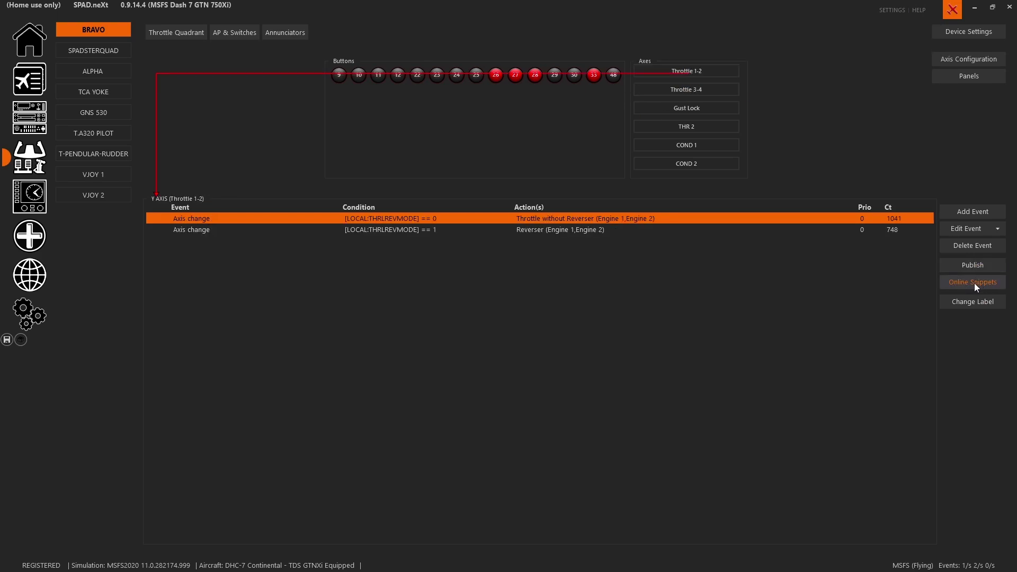
Step: Open the online snippets for the Bravo's Engine 1 Reverser button and enlarge the snippet window
{"action": "left_click", "coordinate": [344, 77]}
{"action": "left_click", "coordinate": [343, 75]}
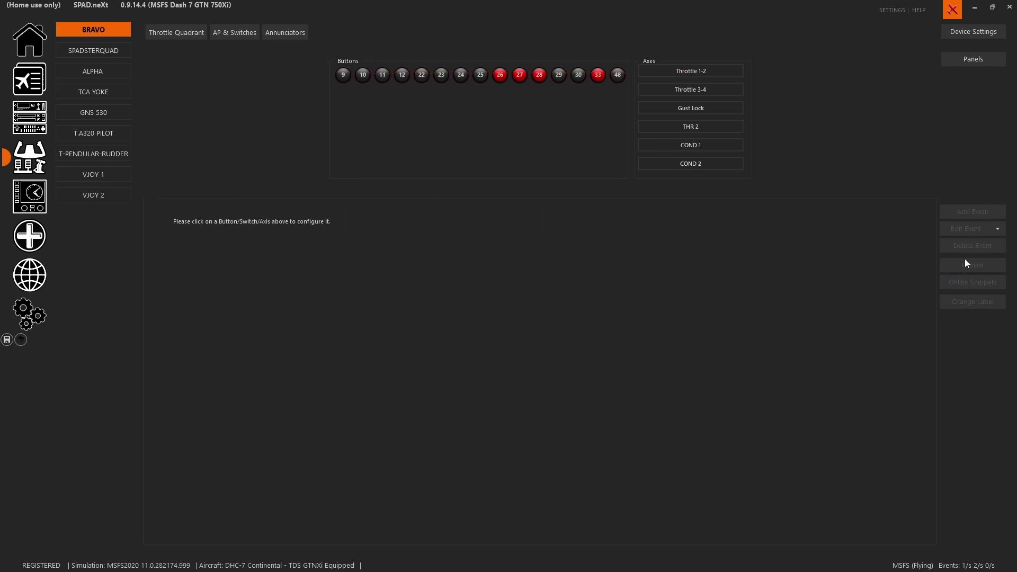
{"action": "left_click", "coordinate": [344, 75]}
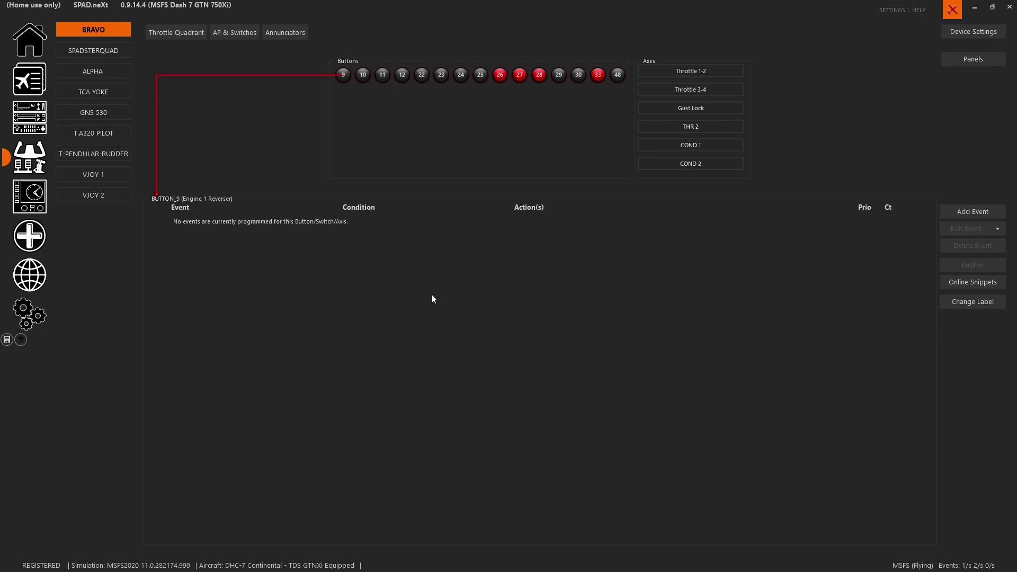
{"action": "left_click", "coordinate": [977, 279]}
{"action": "left_click_drag", "start_coordinate": [819, 436], "coordinate": [916, 523]}
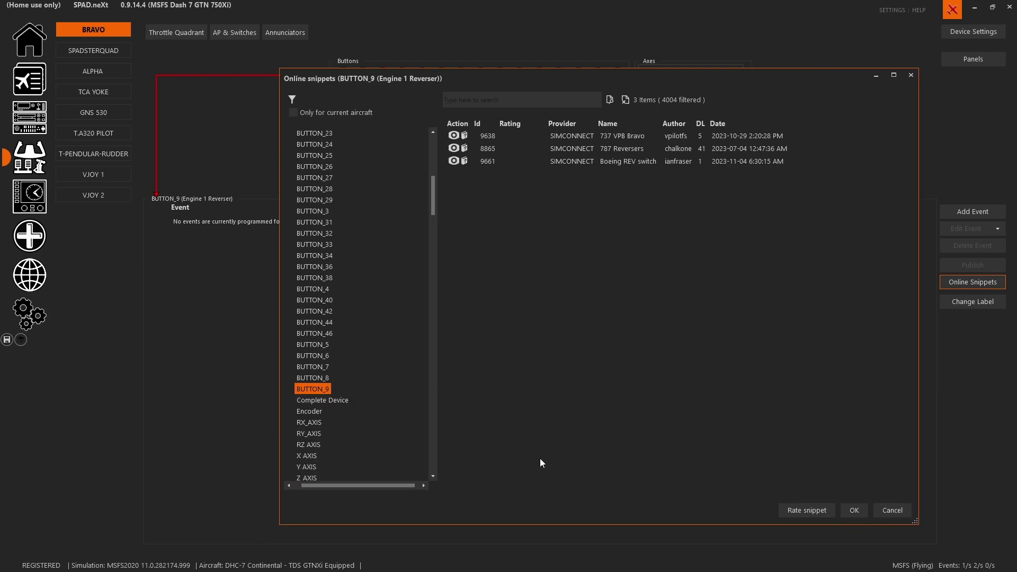
Step: Browse the Bravo's Complete Device snippets for the current aircraft only, with the Name column widened
{"action": "left_click", "coordinate": [321, 401]}
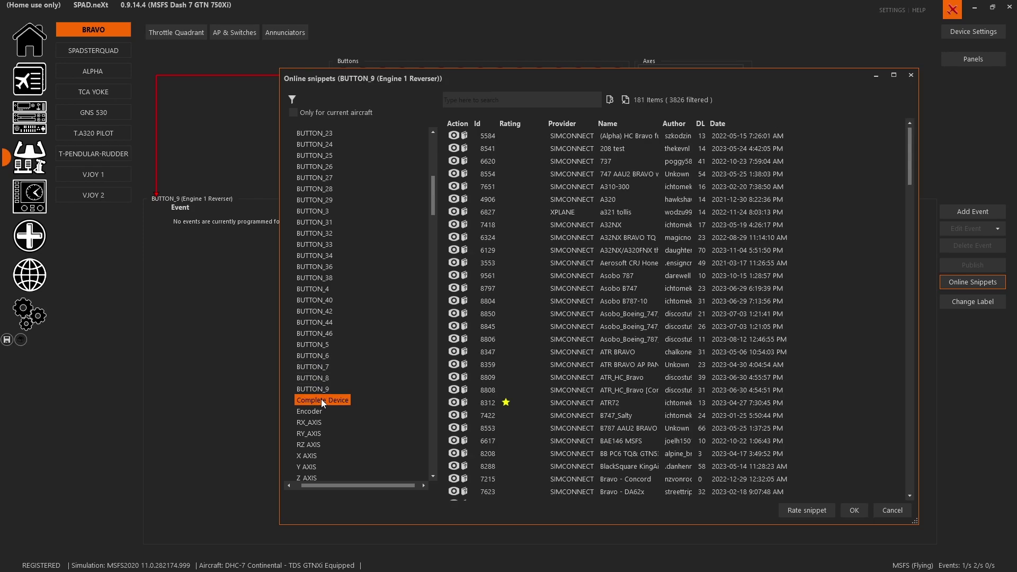
{"action": "mouse_move", "coordinate": [434, 210]}
{"action": "left_mouse_down"}
{"action": "mouse_move", "coordinate": [438, 180]}
{"action": "mouse_move", "coordinate": [432, 226]}
{"action": "left_mouse_up"}
{"action": "scroll", "coordinate": [425, 201], "scroll_direction": "up", "scroll_amount": 5}
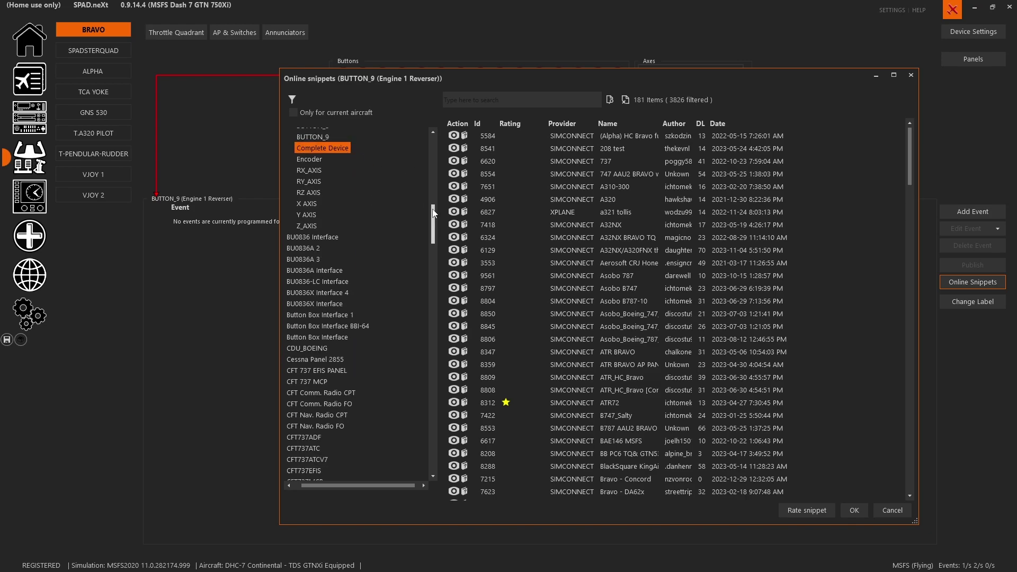
{"action": "left_click", "coordinate": [294, 113]}
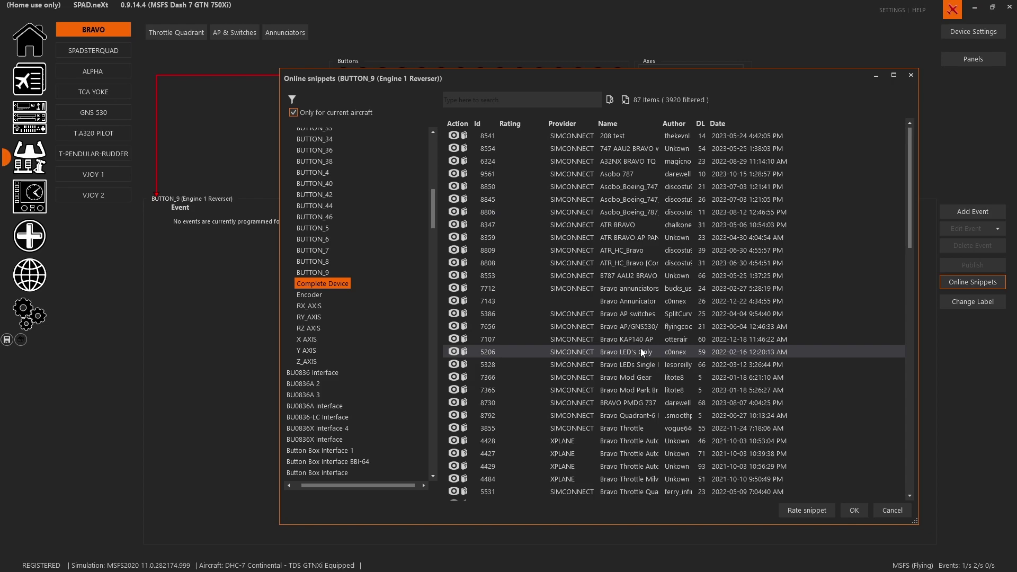
{"action": "left_click_drag", "start_coordinate": [661, 123], "coordinate": [730, 123]}
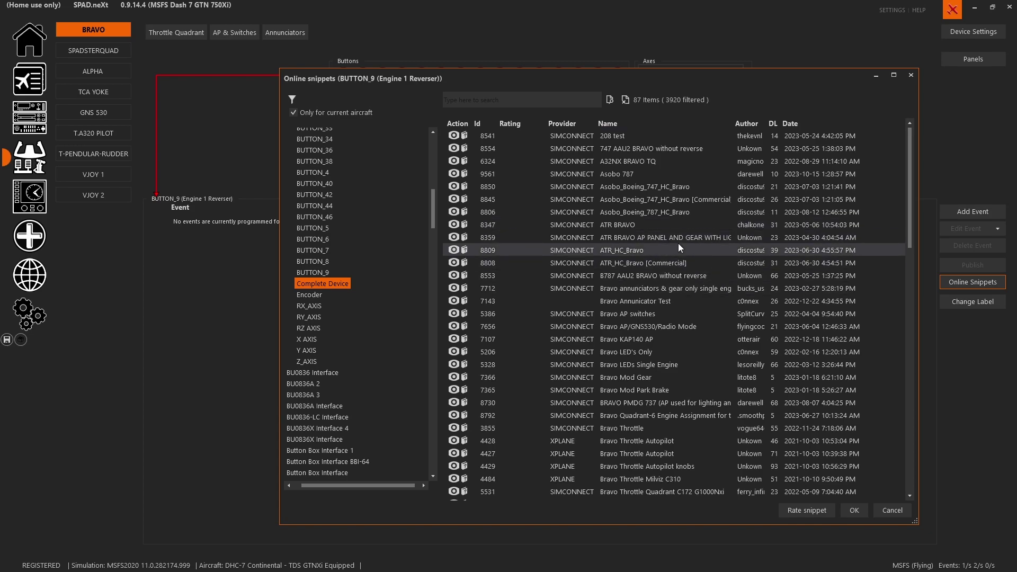
Step: Search the Complete Device snippets for all aircraft for "dash 7" and try to import MSFS DASH 7 TDS 750Xi HC Bravo
{"action": "left_click", "coordinate": [324, 116]}
{"action": "left_click", "coordinate": [500, 103]}
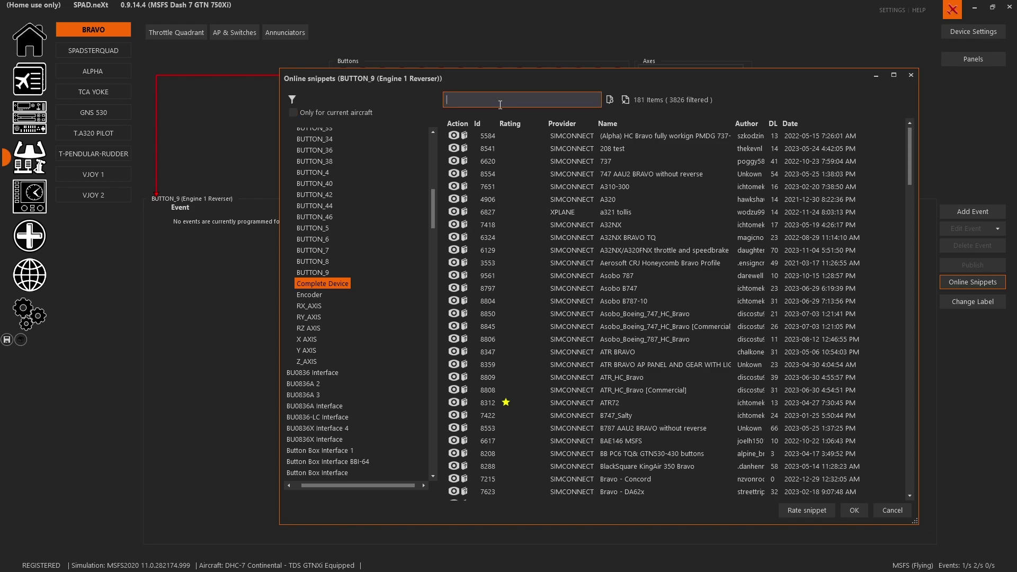
{"action": "type", "text": "dash 7"}
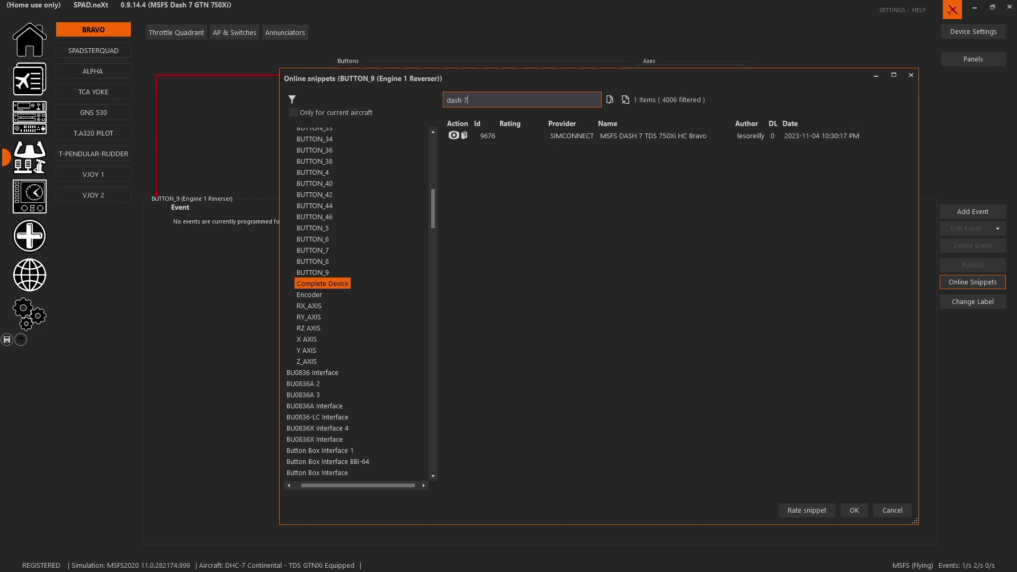
{"action": "left_click", "coordinate": [653, 138]}
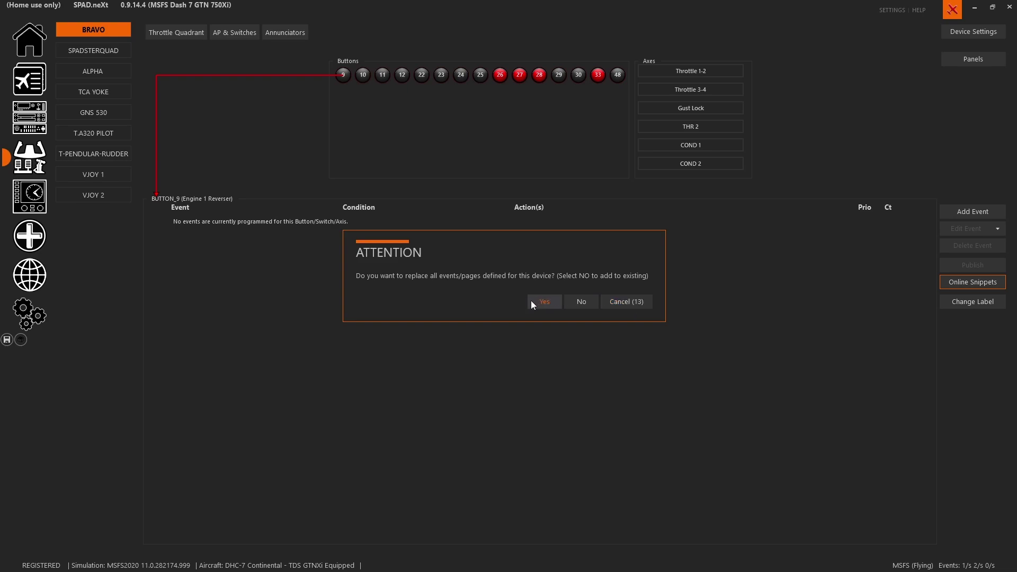
{"action": "left_click", "coordinate": [627, 302]}
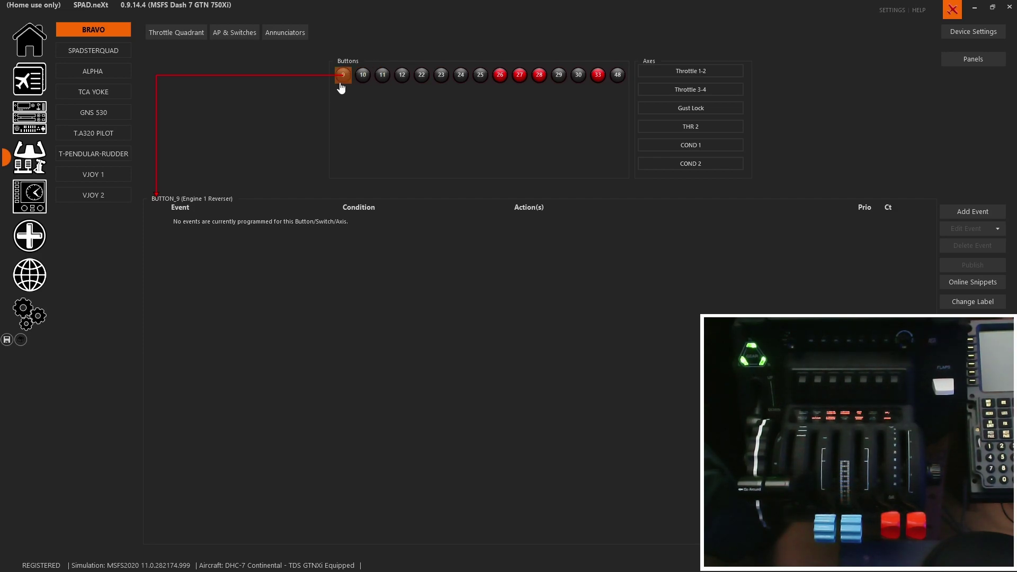
Step: Review the events programmed for Bravo throttle quadrant buttons 11, 12, 23, 24 and 25
{"action": "left_click", "coordinate": [387, 83]}
{"action": "left_click", "coordinate": [399, 81]}
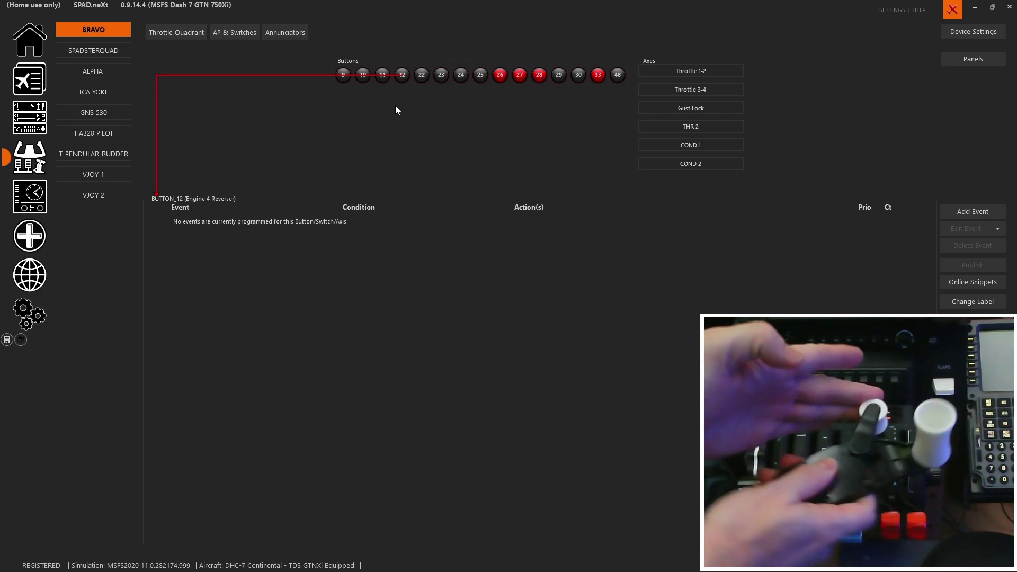
{"action": "left_click", "coordinate": [441, 74]}
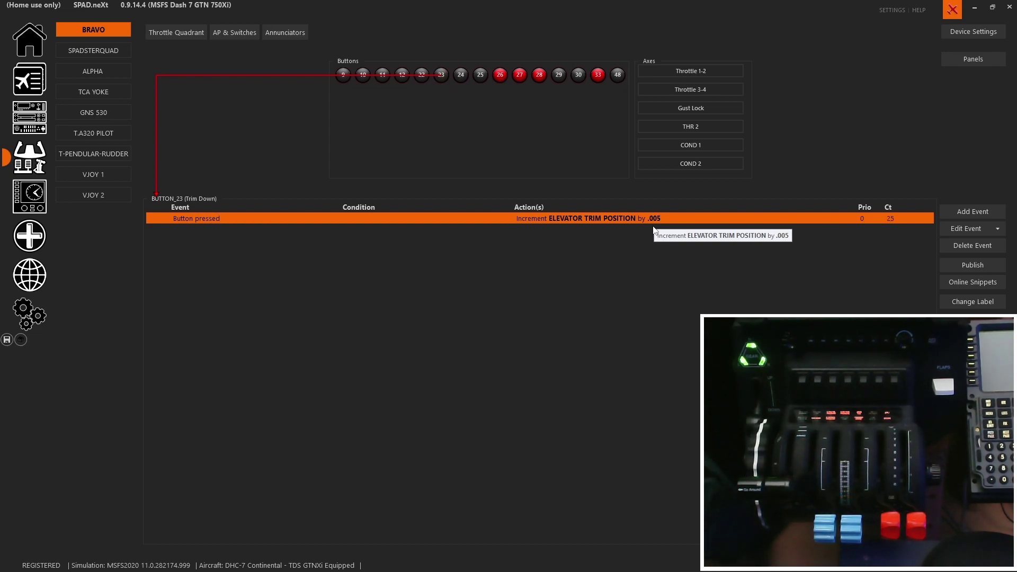
{"action": "left_click", "coordinate": [461, 75]}
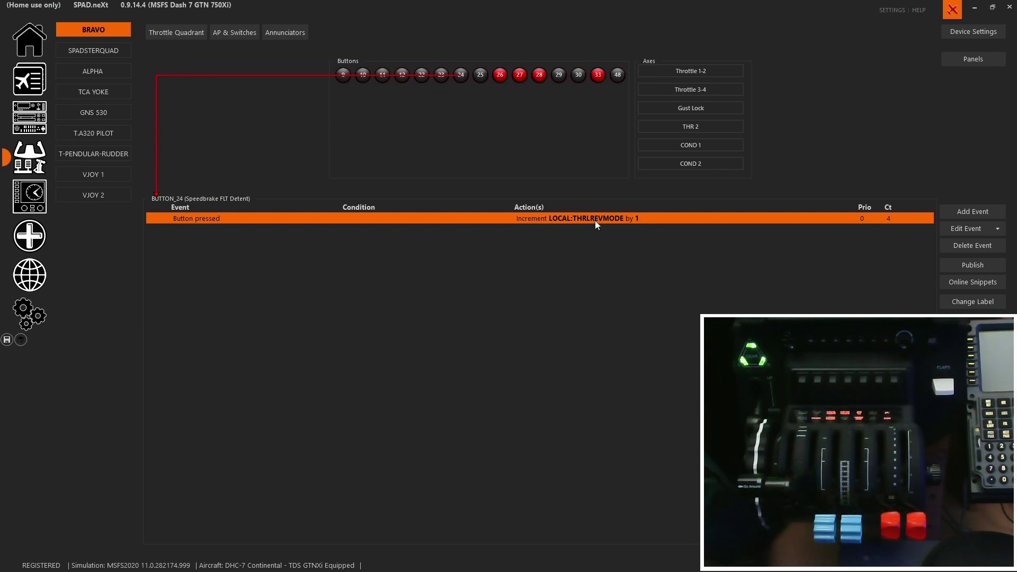
{"action": "left_click", "coordinate": [481, 82]}
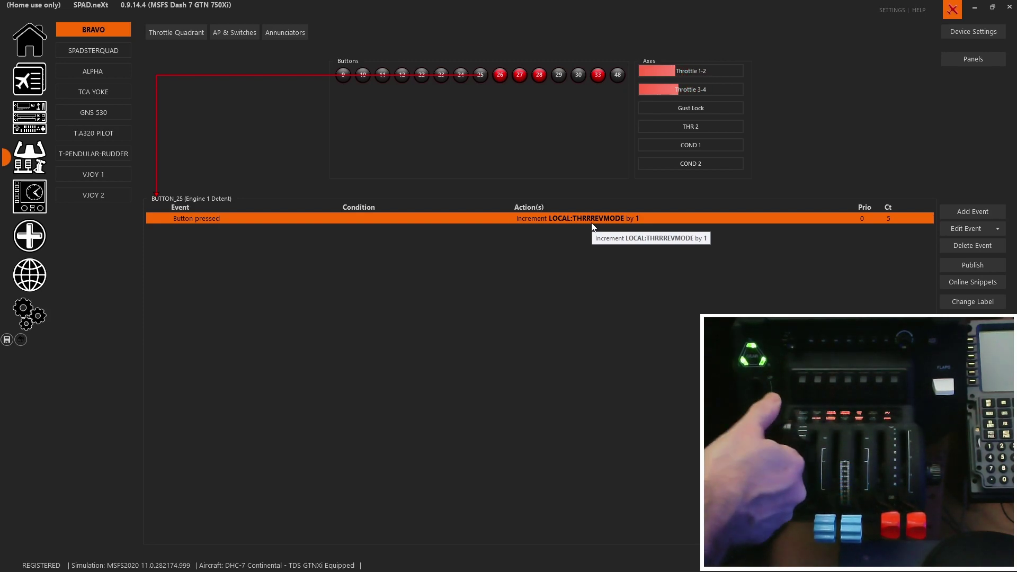
Step: Review the events programmed for Bravo buttons 26, 27, 29, 33 and 48, covering the engine detents, flap and TO/GA inputs
{"action": "left_click", "coordinate": [519, 84]}
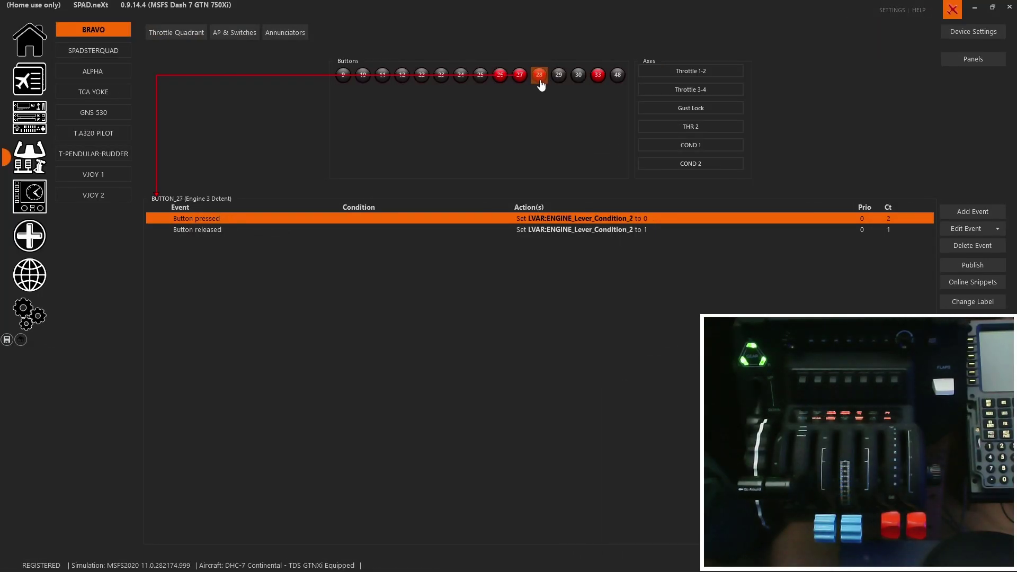
{"action": "left_click", "coordinate": [599, 76]}
{"action": "left_click", "coordinate": [500, 85]}
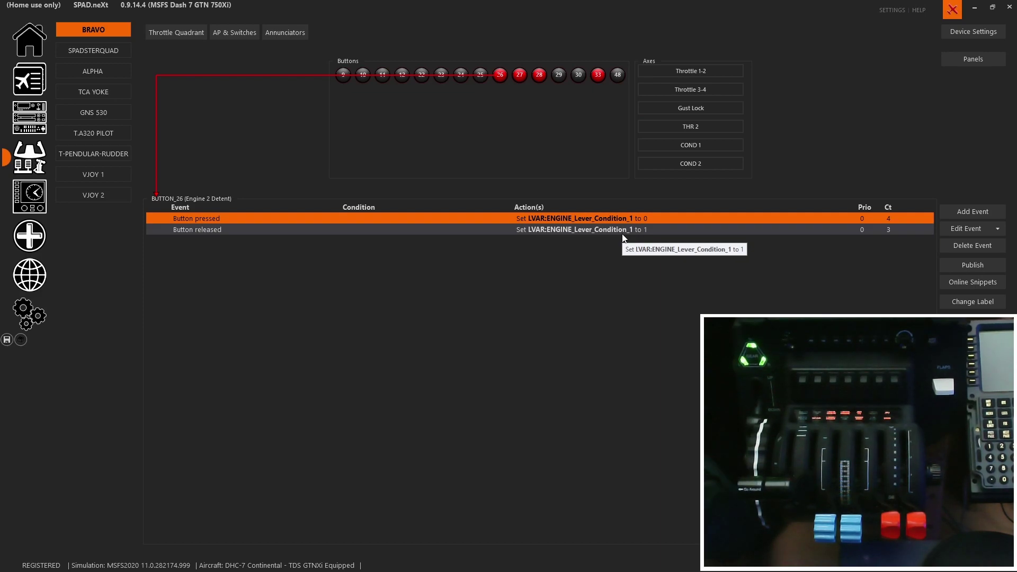
{"action": "left_click", "coordinate": [559, 74]}
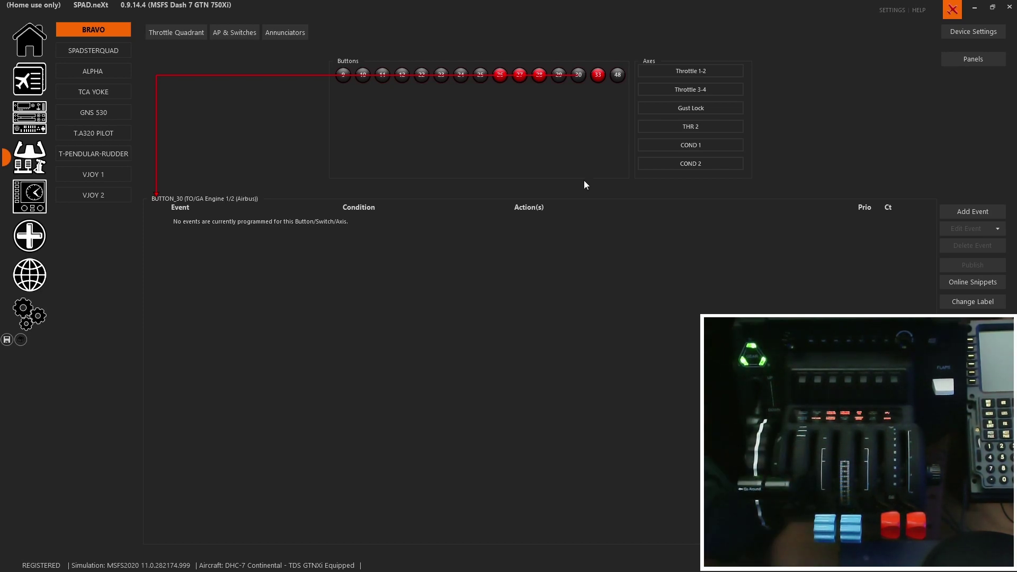
{"action": "left_click", "coordinate": [594, 79]}
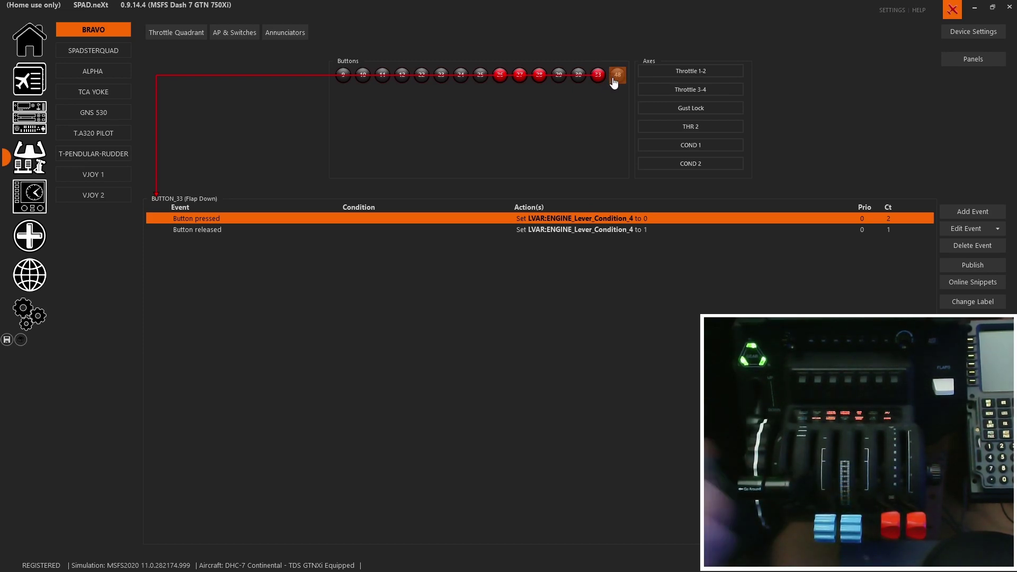
{"action": "left_click", "coordinate": [614, 80]}
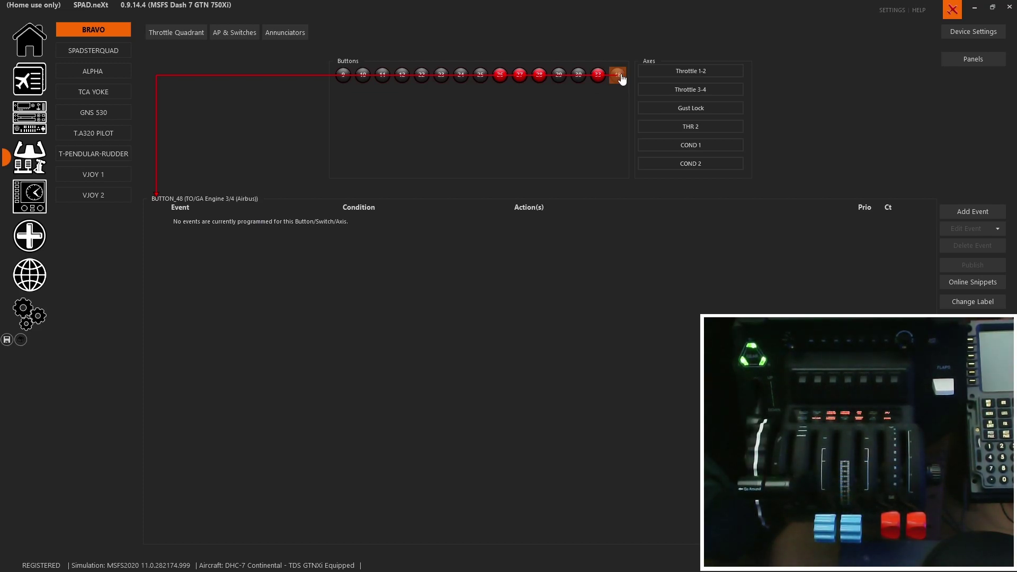
Step: Inspect the THRLREVMODE equals 0 condition and its source variable in the Throttle 1-2 axis event, keeping the condition as it is
{"action": "left_click", "coordinate": [679, 74]}
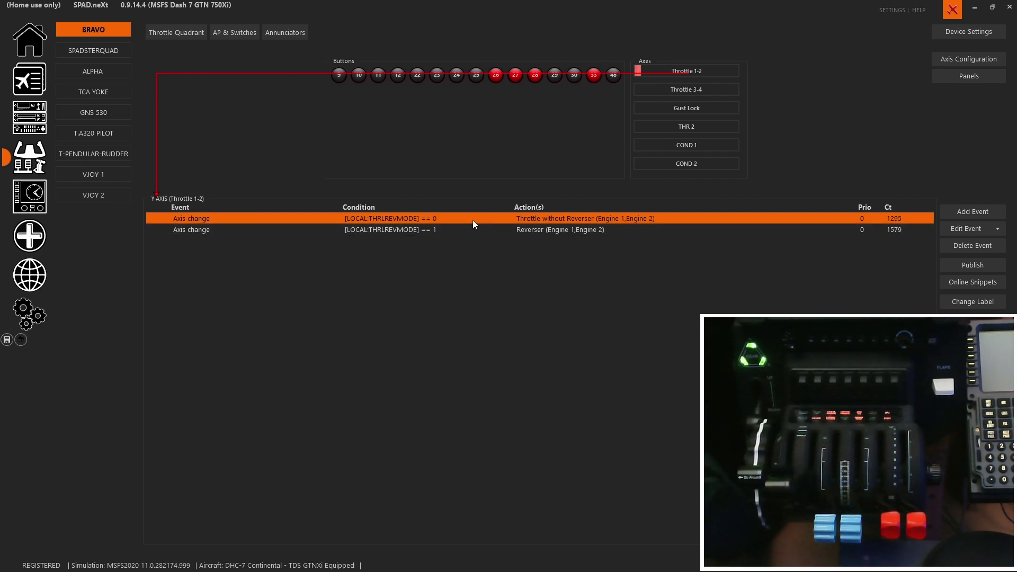
{"action": "double_click", "coordinate": [434, 220]}
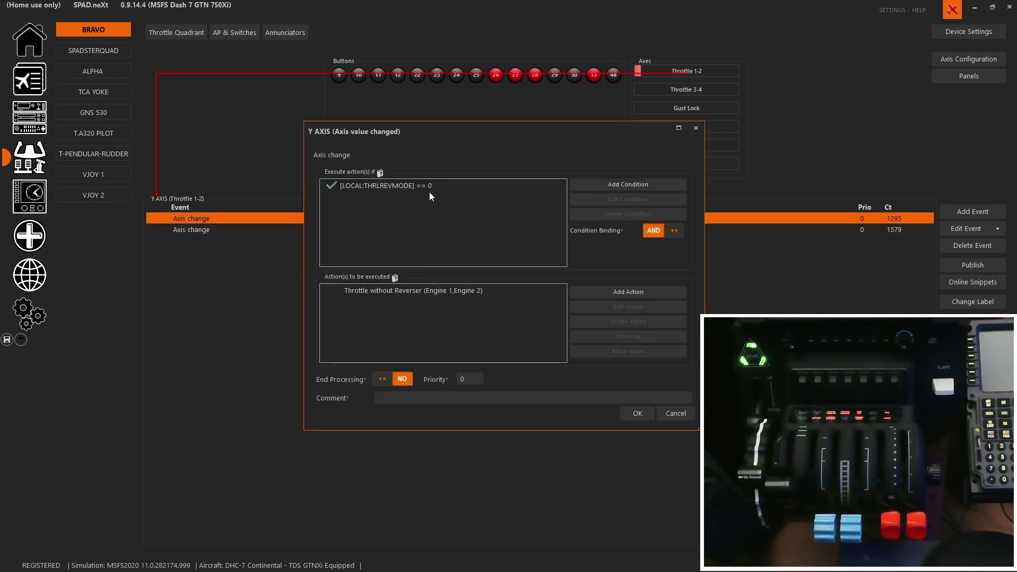
{"action": "double_click", "coordinate": [384, 190]}
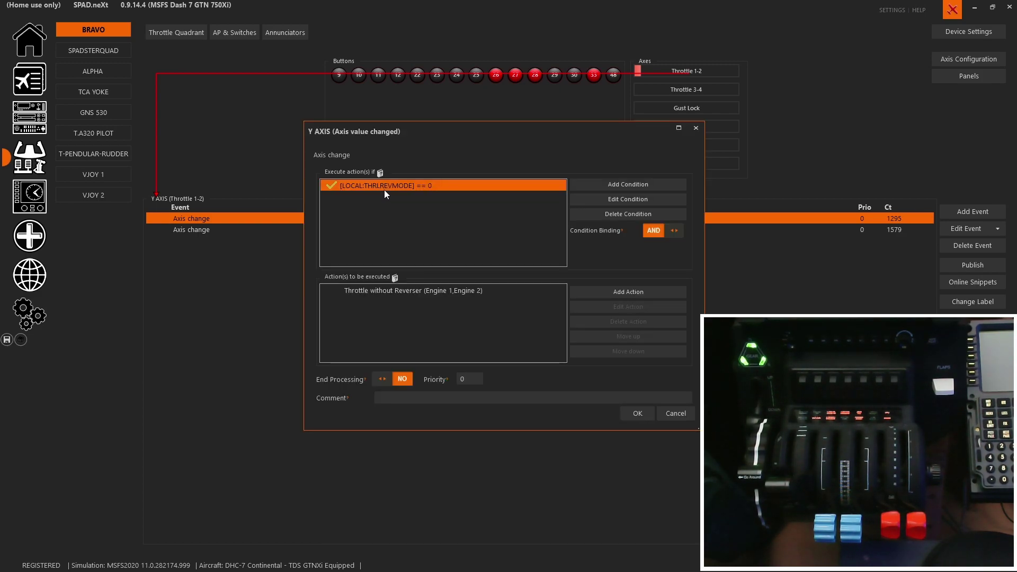
{"action": "left_click", "coordinate": [479, 217]}
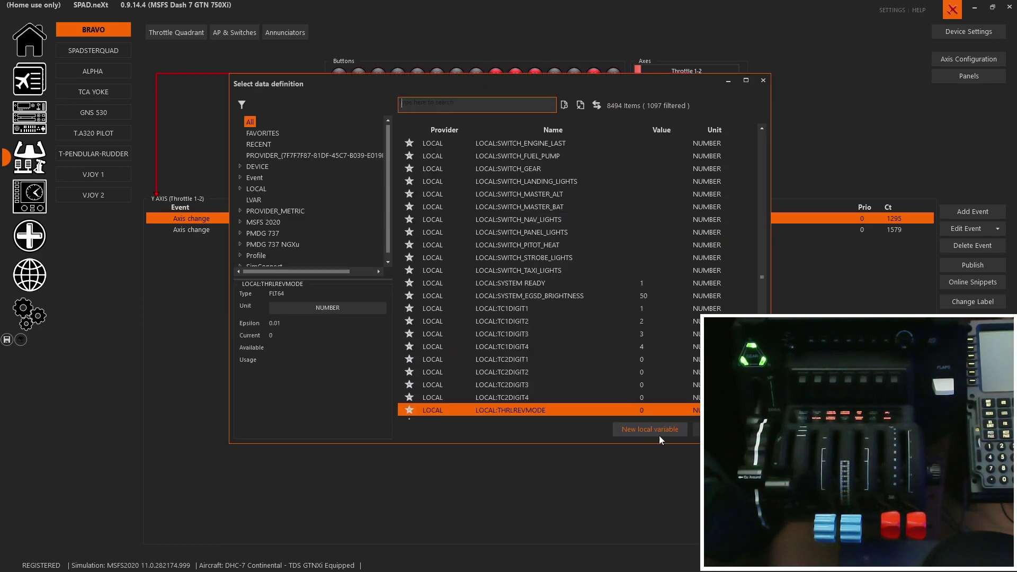
{"action": "double_click", "coordinate": [517, 413]}
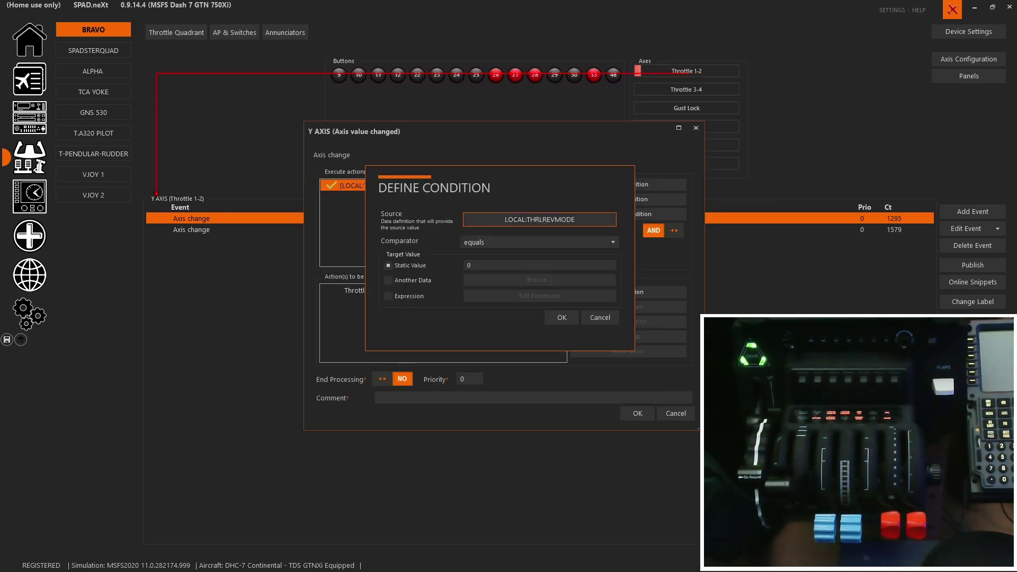
{"action": "left_click", "coordinate": [600, 318]}
Step: Check the Throttle without Reverser axis configuration for engines 1 and 2 and accept the event's existing settings
{"action": "double_click", "coordinate": [475, 287]}
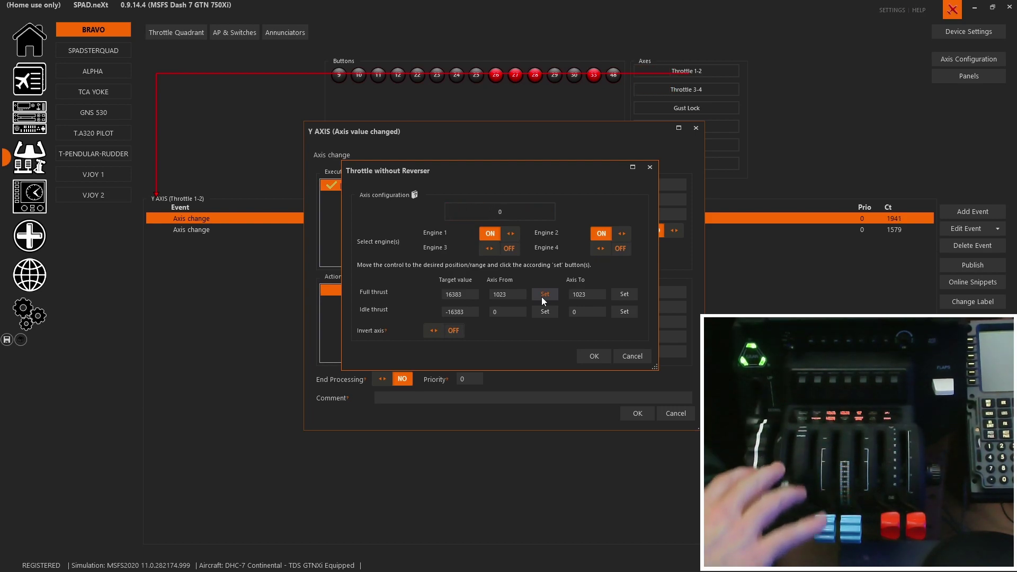
{"action": "left_click", "coordinate": [593, 357]}
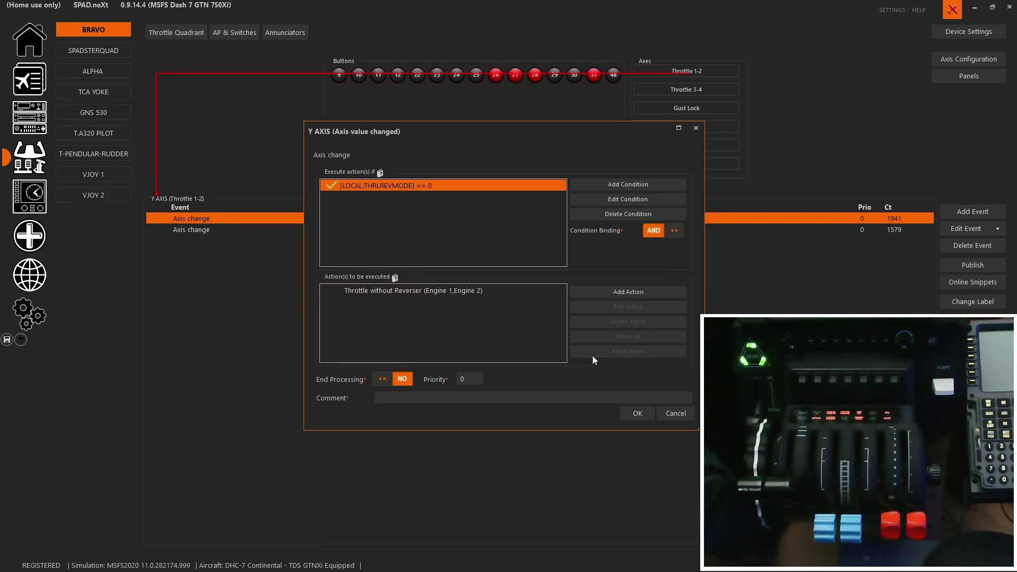
{"action": "left_click", "coordinate": [638, 414]}
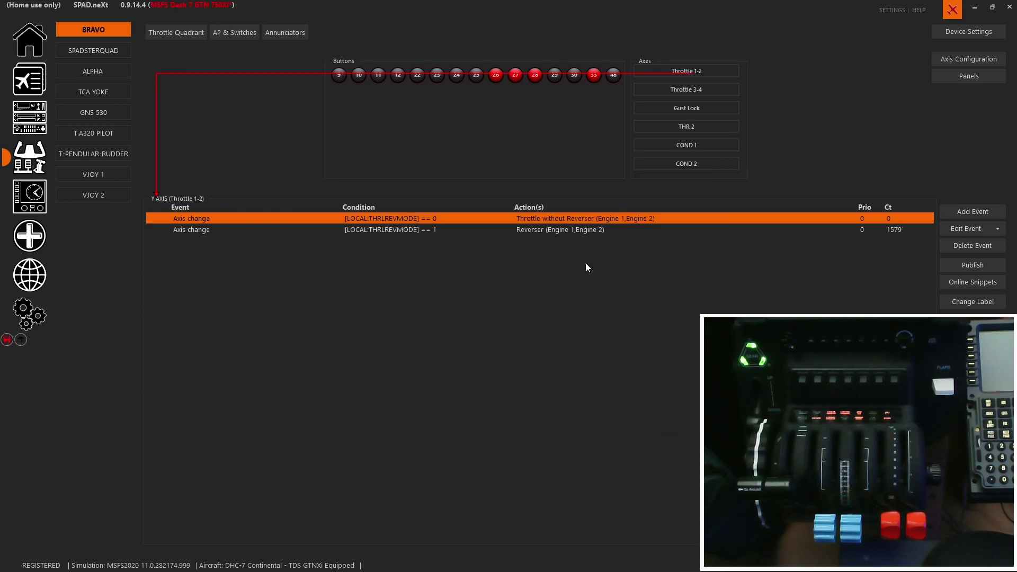
Step: Check the Reverser axis configuration for engines 1 and 2 in the Throttle 1-2 axis event and accept its existing settings
{"action": "left_click", "coordinate": [577, 231]}
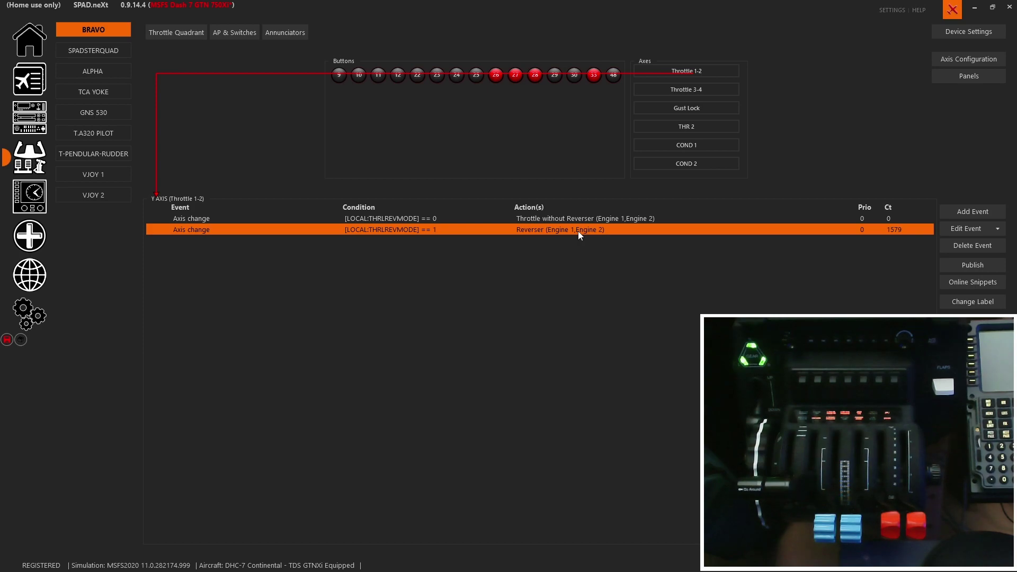
{"action": "double_click", "coordinate": [577, 231]}
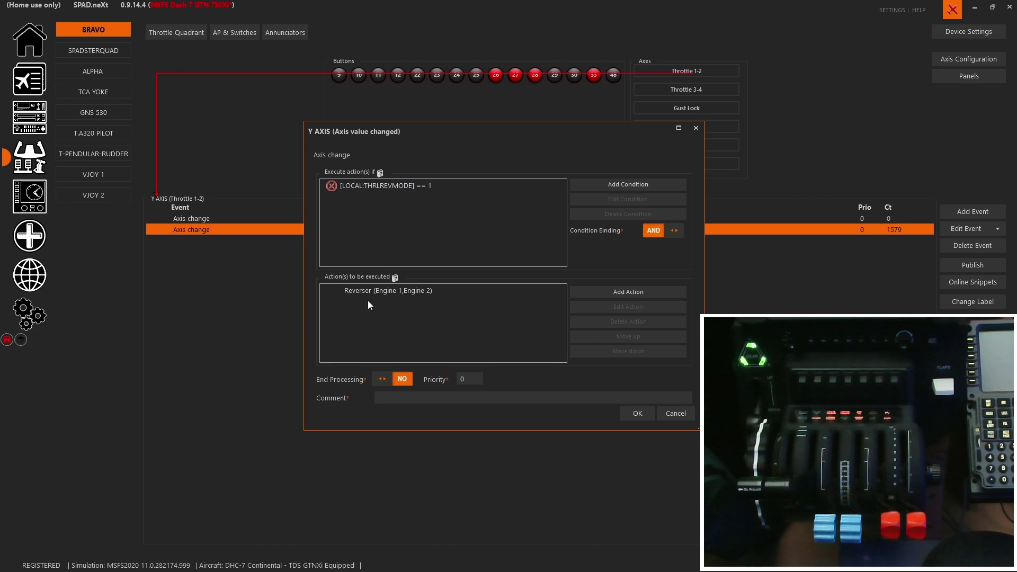
{"action": "double_click", "coordinate": [377, 289]}
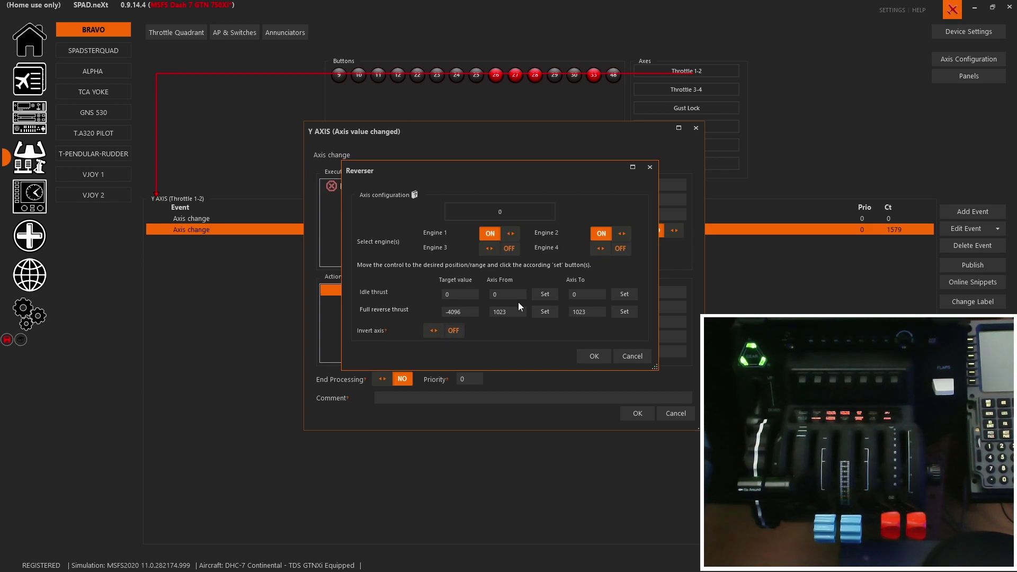
{"action": "left_click", "coordinate": [594, 357]}
{"action": "left_click", "coordinate": [636, 415]}
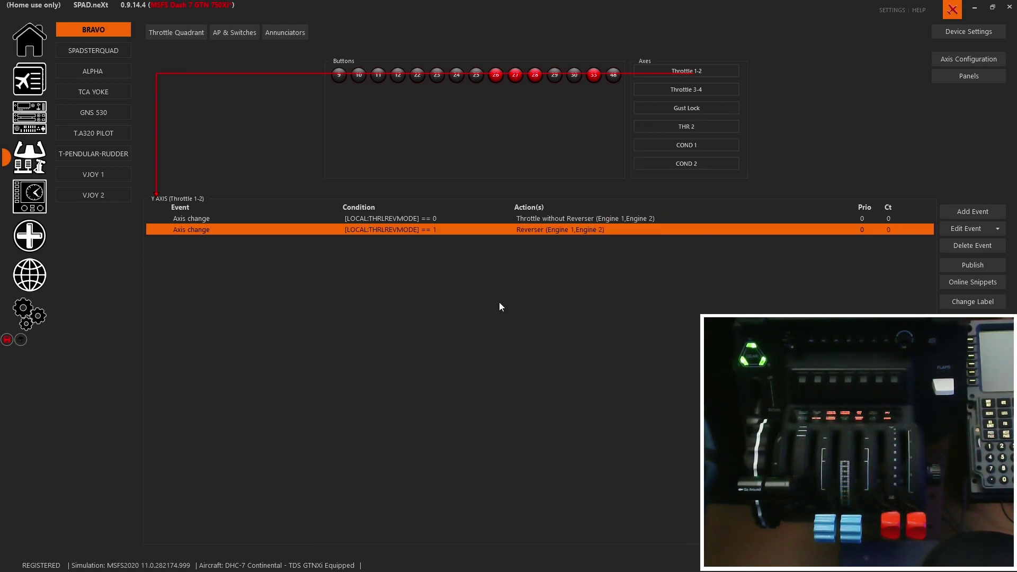
Step: Check the Throttle 3-4 axis events for throttle without reverser and reverser on engines 3 and 4, accepting their existing settings
{"action": "left_click", "coordinate": [664, 94]}
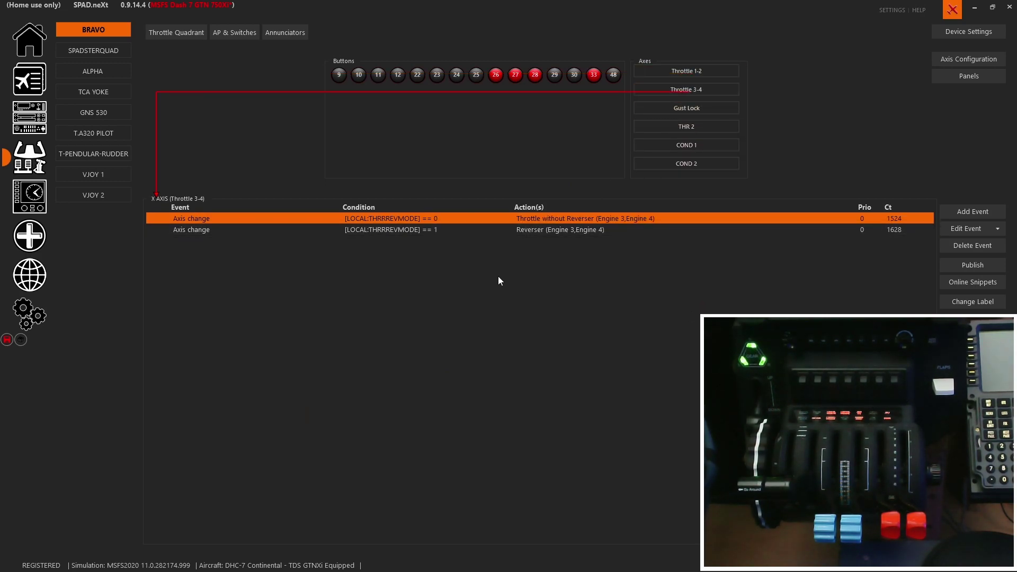
{"action": "double_click", "coordinate": [454, 218]}
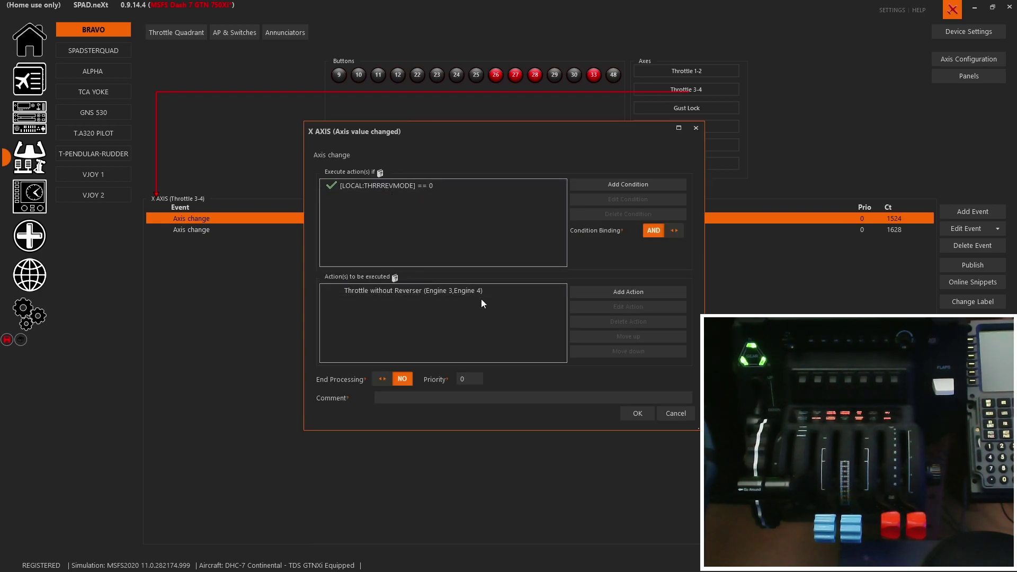
{"action": "double_click", "coordinate": [464, 293]}
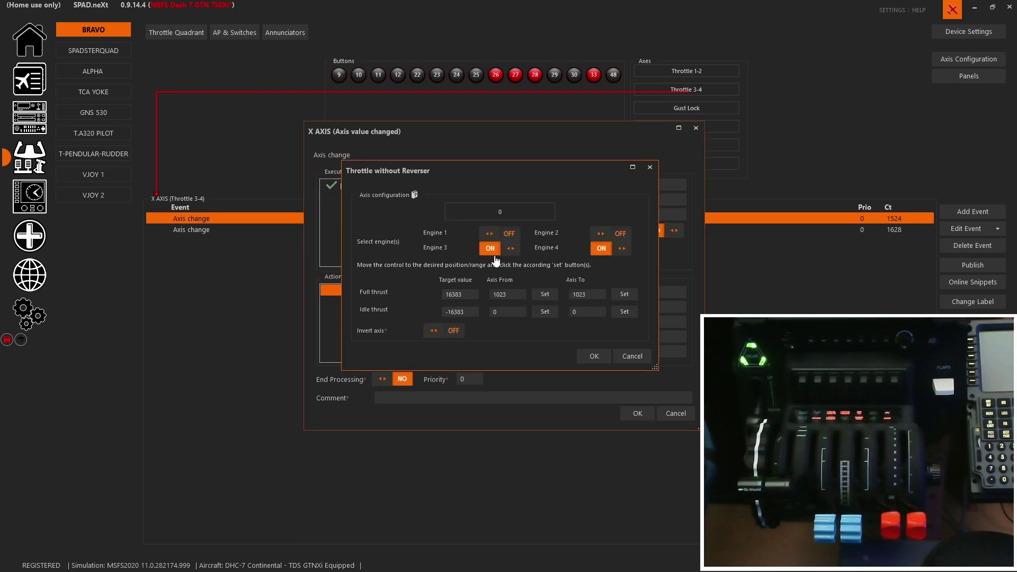
{"action": "left_click", "coordinate": [591, 359]}
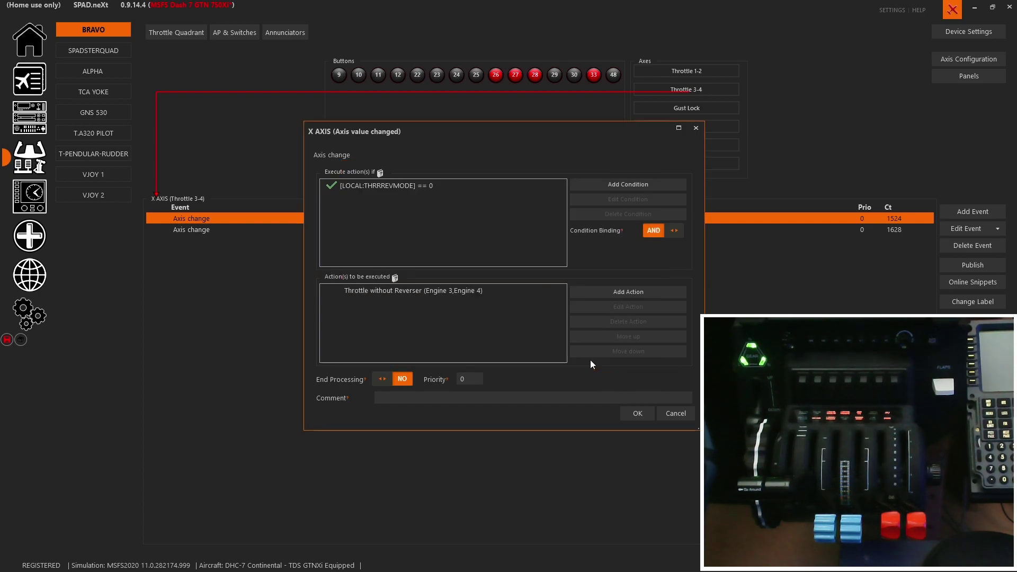
{"action": "left_click", "coordinate": [638, 413]}
{"action": "double_click", "coordinate": [581, 232]}
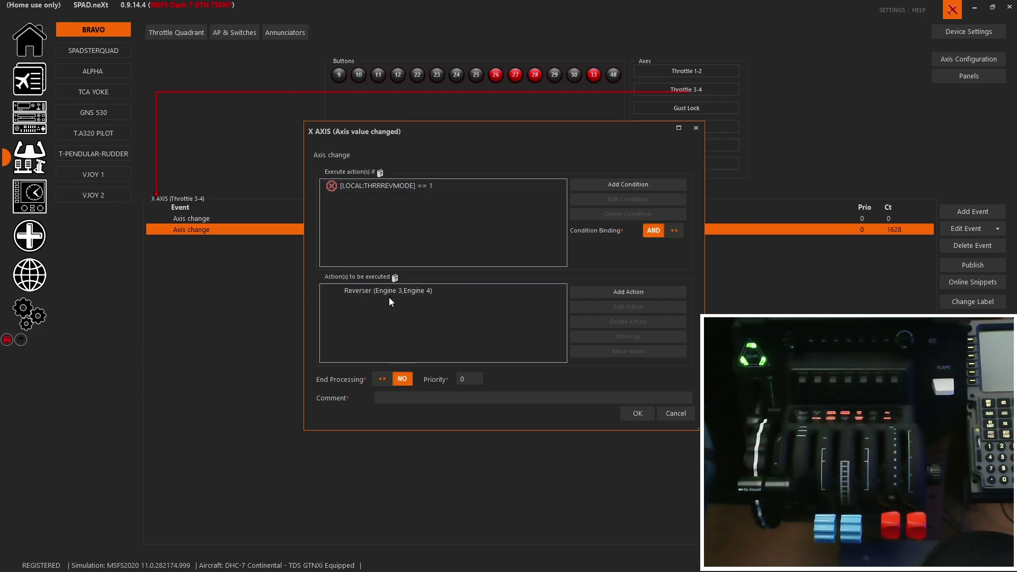
{"action": "left_click", "coordinate": [643, 416]}
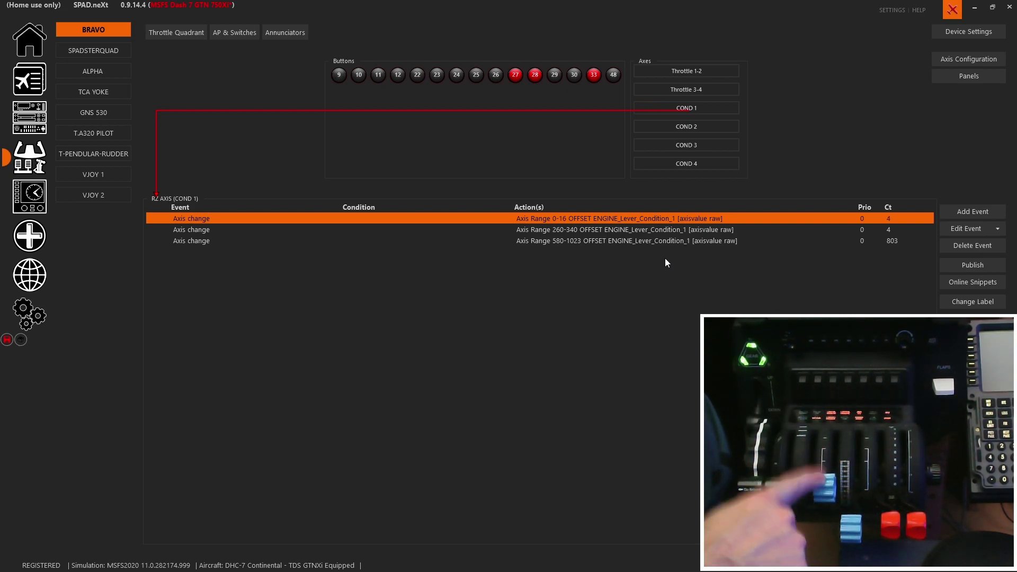
Step: Inspect the custom axis configuration of the 0-16 range event on the COND 1 axis without changing it
{"action": "double_click", "coordinate": [615, 217]}
{"action": "double_click", "coordinate": [455, 290]}
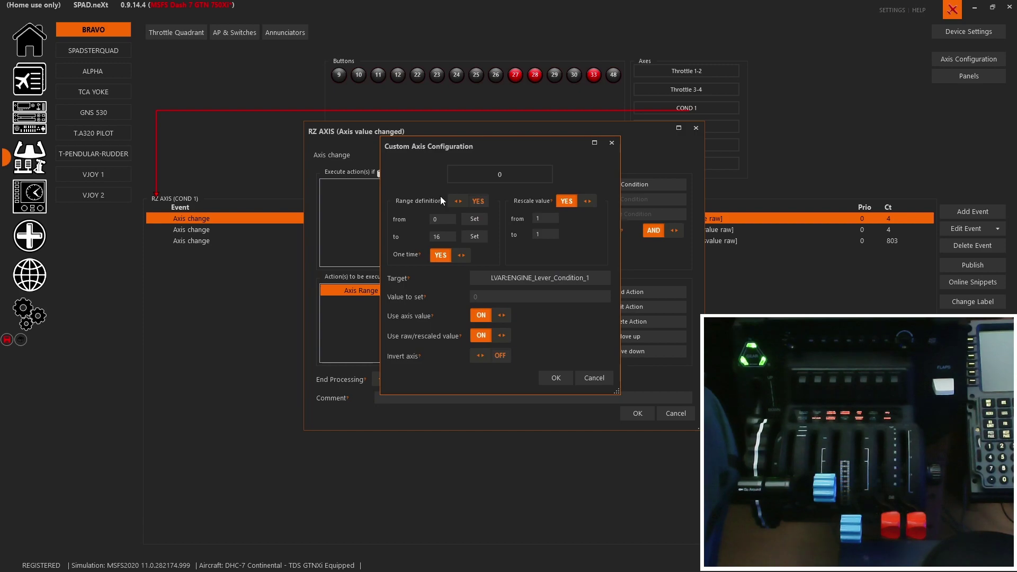
{"action": "left_click", "coordinate": [606, 377]}
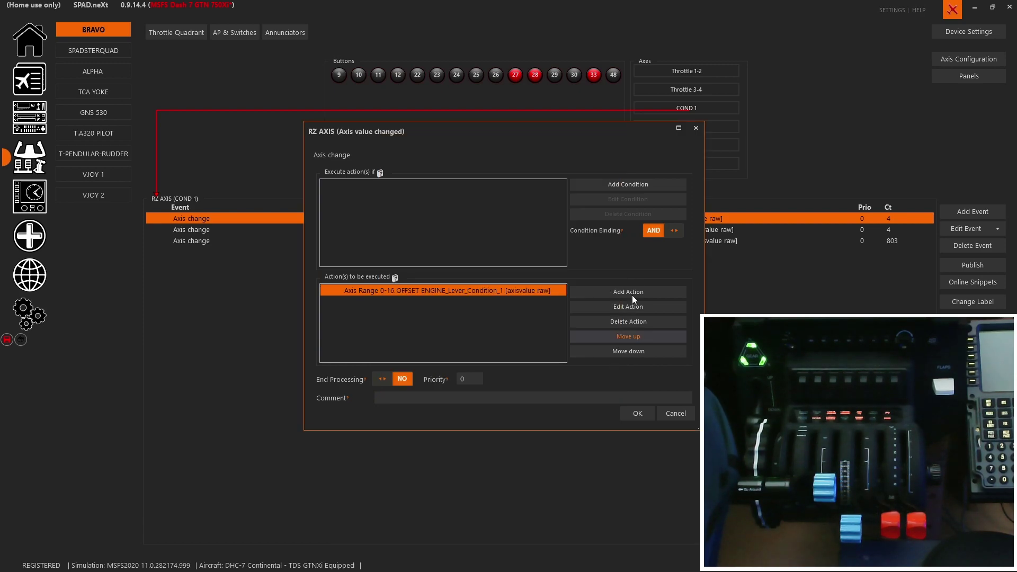
{"action": "left_click", "coordinate": [634, 290]}
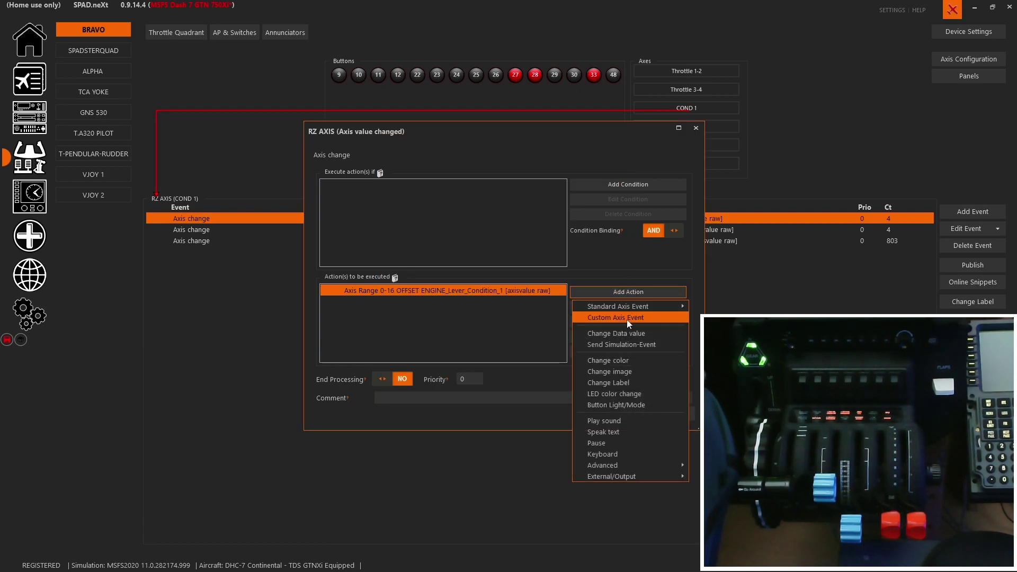
{"action": "left_click", "coordinate": [628, 318]}
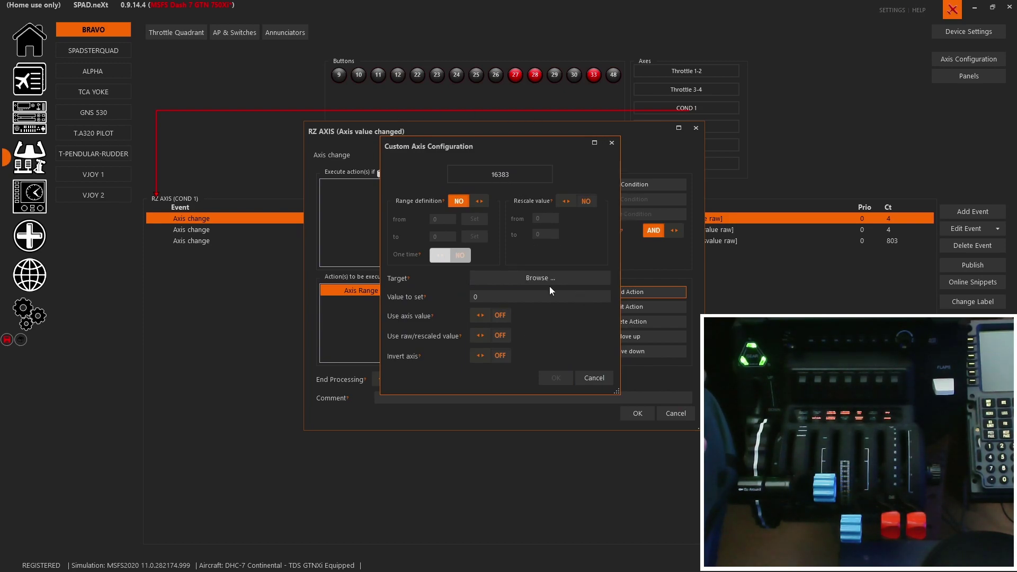
{"action": "left_click", "coordinate": [596, 378]}
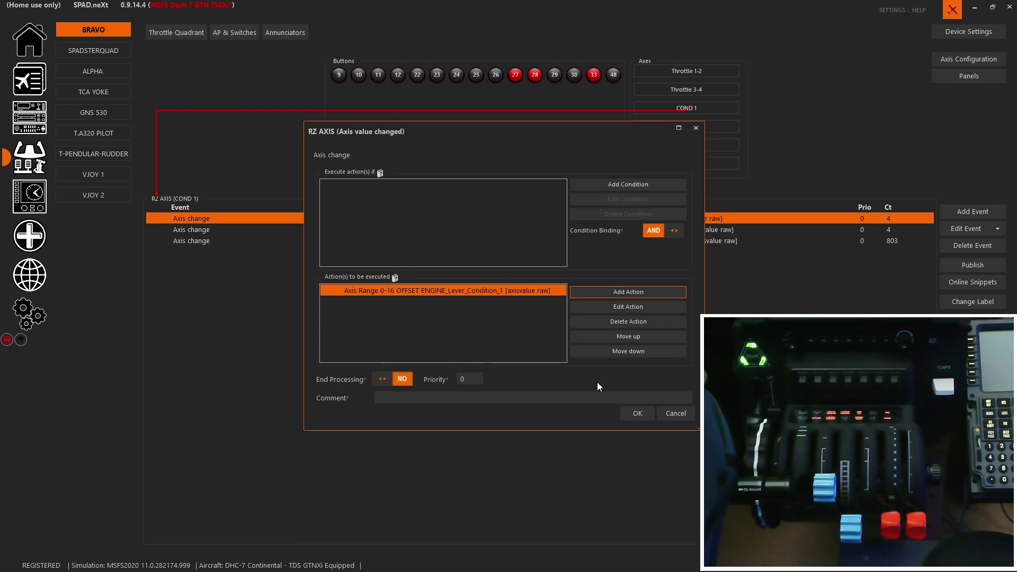
Step: Capture the lever position 18 as the COND 1 first range's upper limit, restore it to 16, and accept the event
{"action": "double_click", "coordinate": [481, 291]}
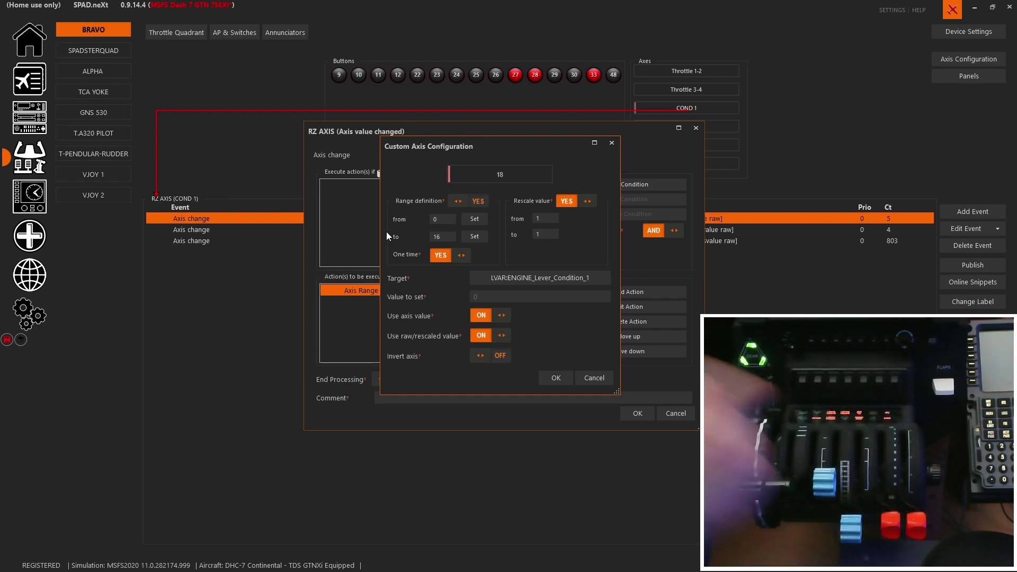
{"action": "left_click", "coordinate": [470, 240]}
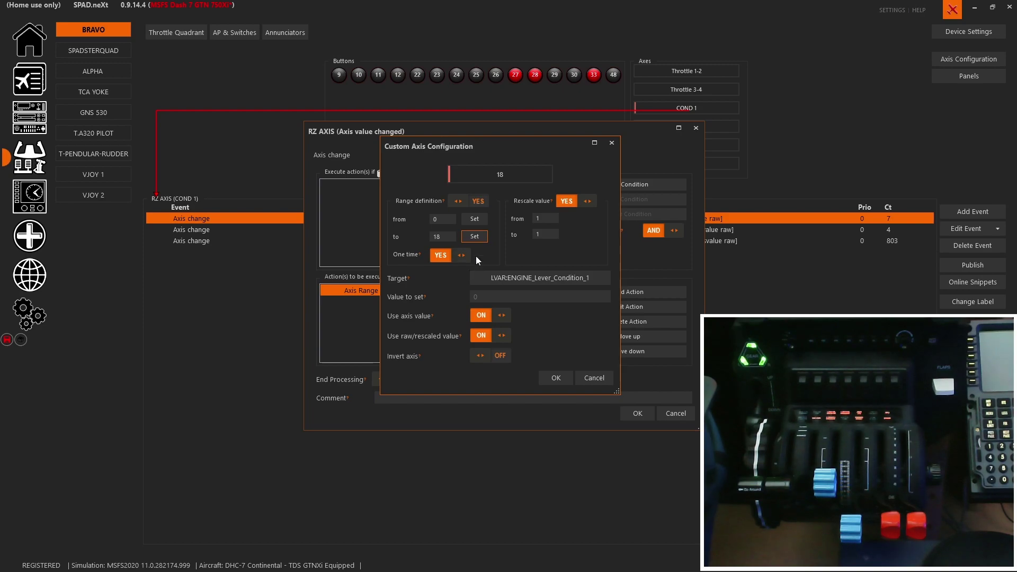
{"action": "double_click", "coordinate": [451, 236]}
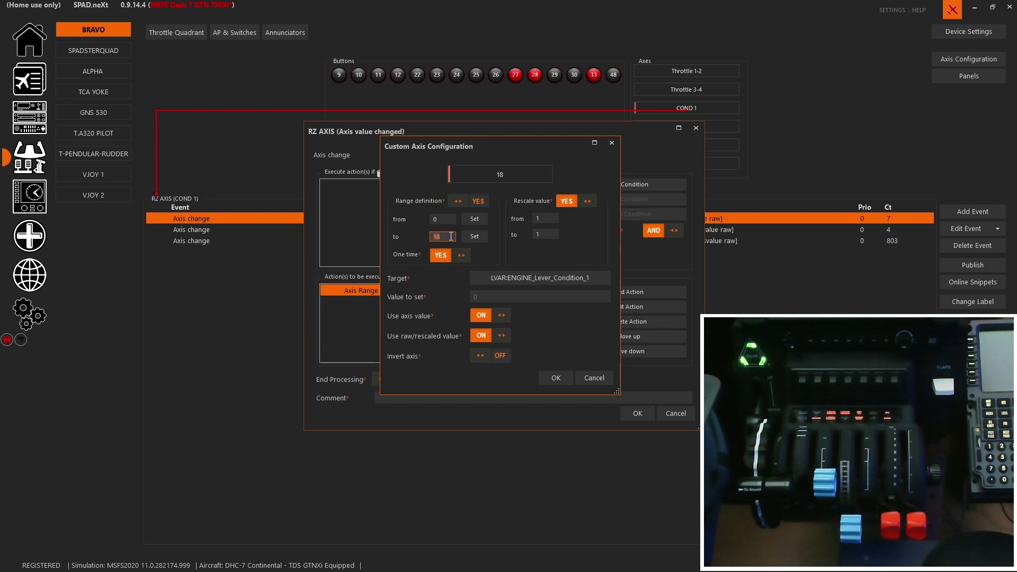
{"action": "type", "text": "16"}
{"action": "double_click", "coordinate": [545, 236]}
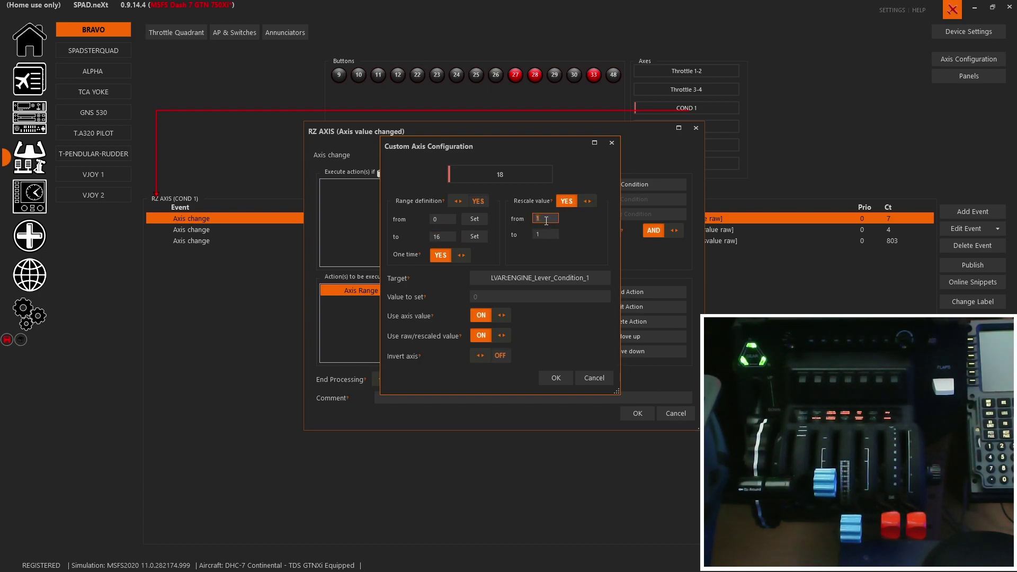
{"action": "key", "text": "Tab"}
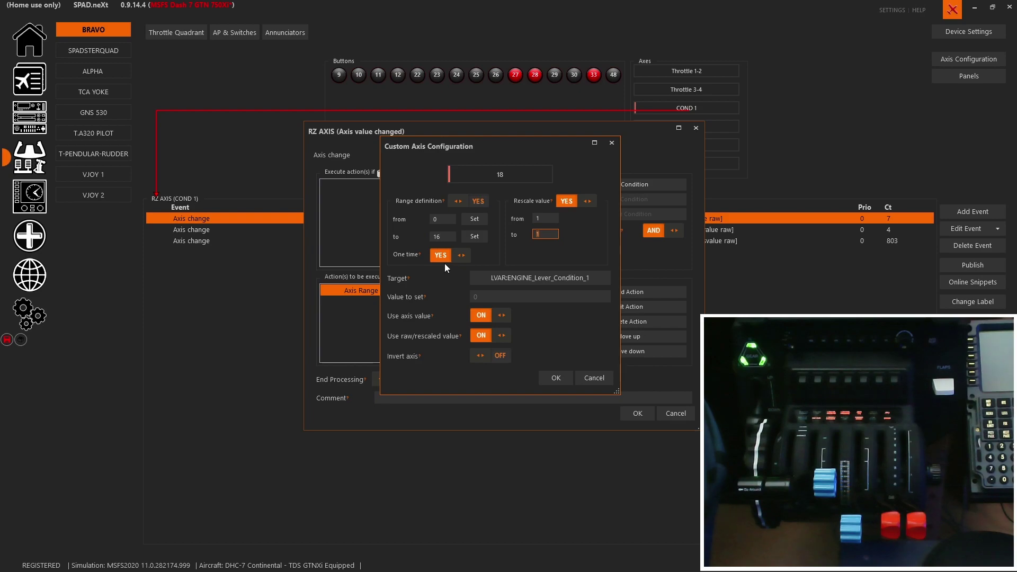
{"action": "left_click", "coordinate": [556, 376]}
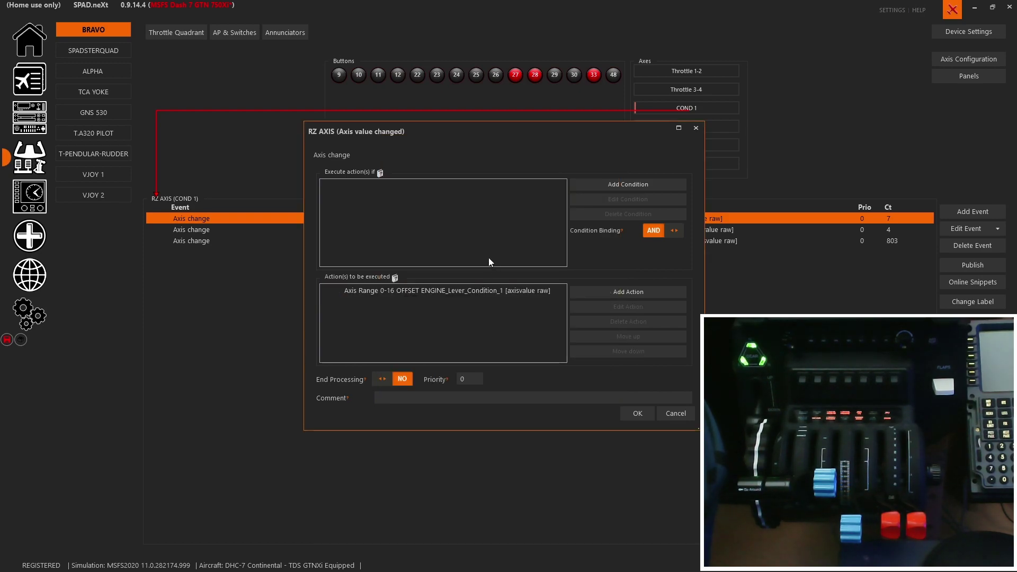
{"action": "left_click", "coordinate": [641, 410]}
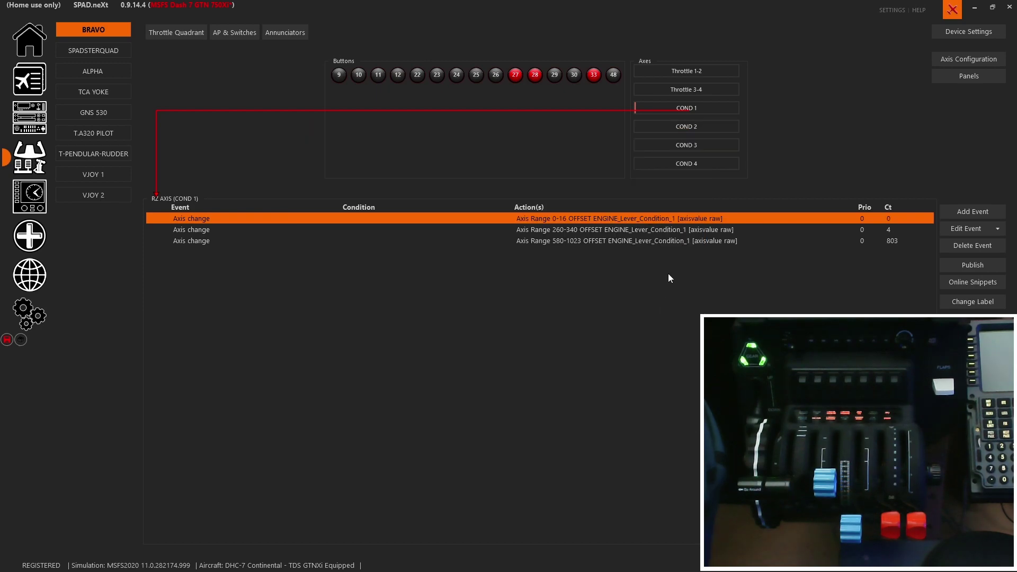
Step: Duplicate the 0-16 range event on the COND 1 axis by copying only this event and pasting it into the same list
{"action": "double_click", "coordinate": [657, 229]}
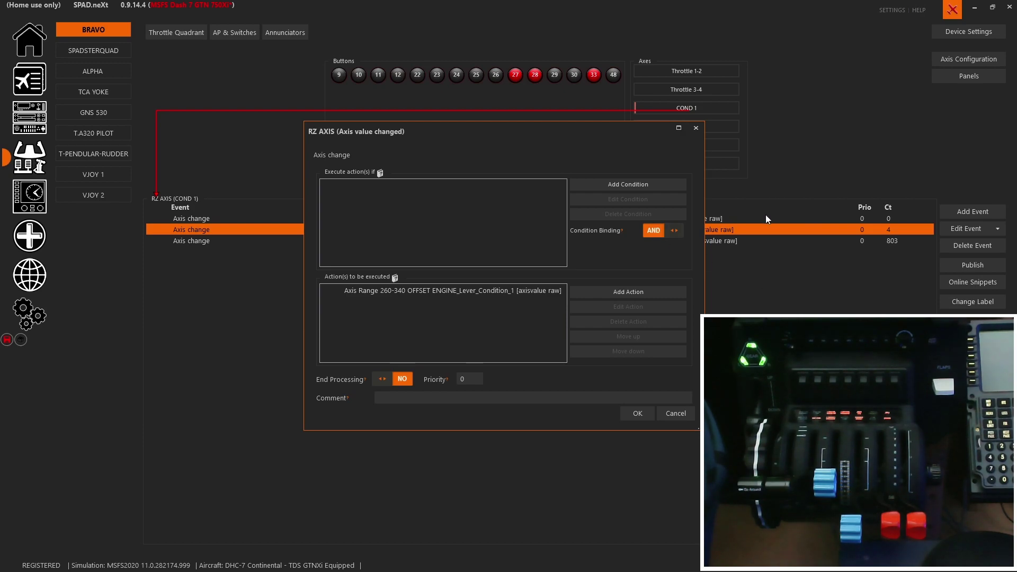
{"action": "left_click", "coordinate": [696, 132]}
{"action": "left_click", "coordinate": [680, 217]}
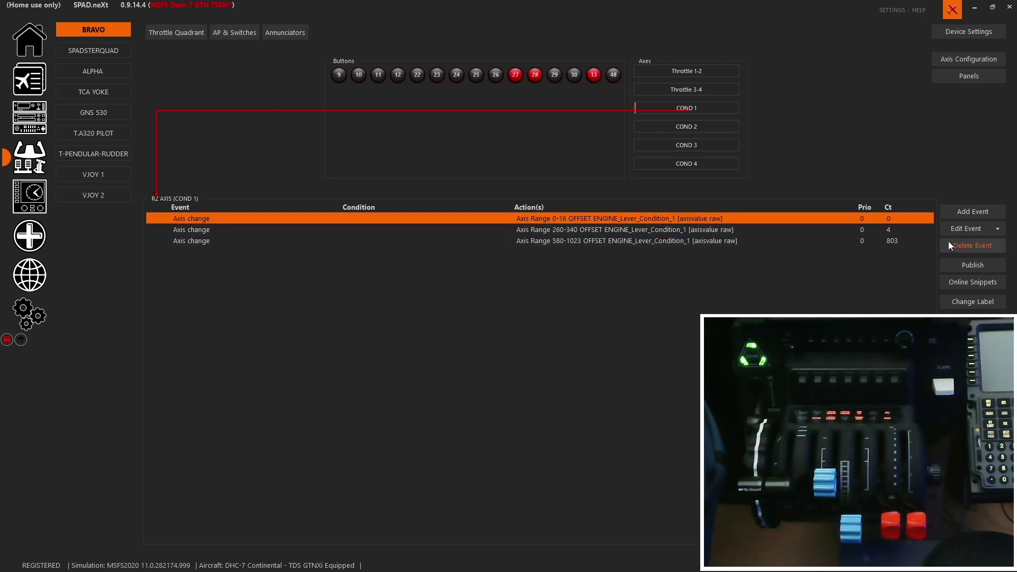
{"action": "left_click", "coordinate": [998, 231]}
{"action": "mouse_move", "coordinate": [930, 246]}
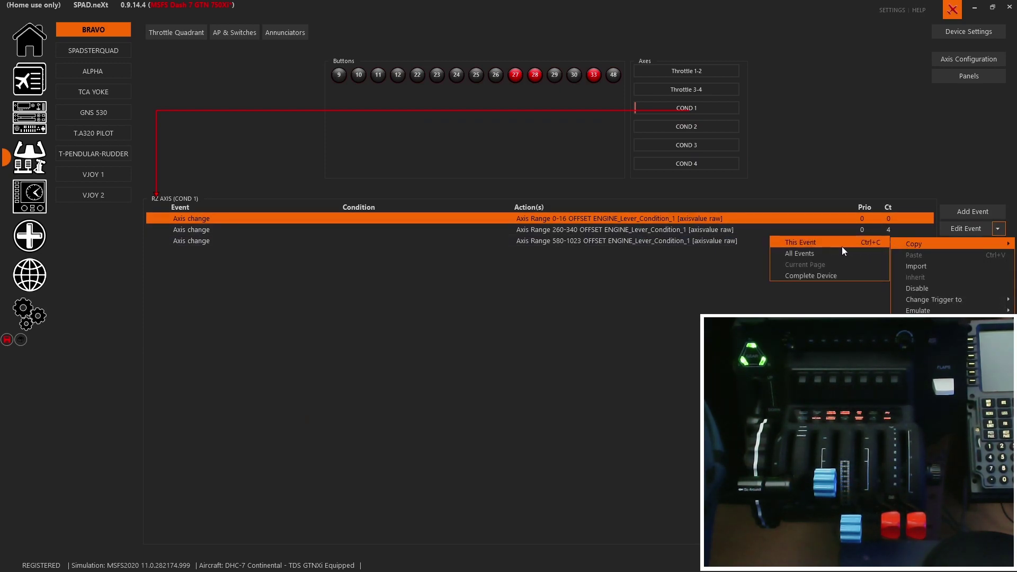
{"action": "left_click", "coordinate": [858, 242]}
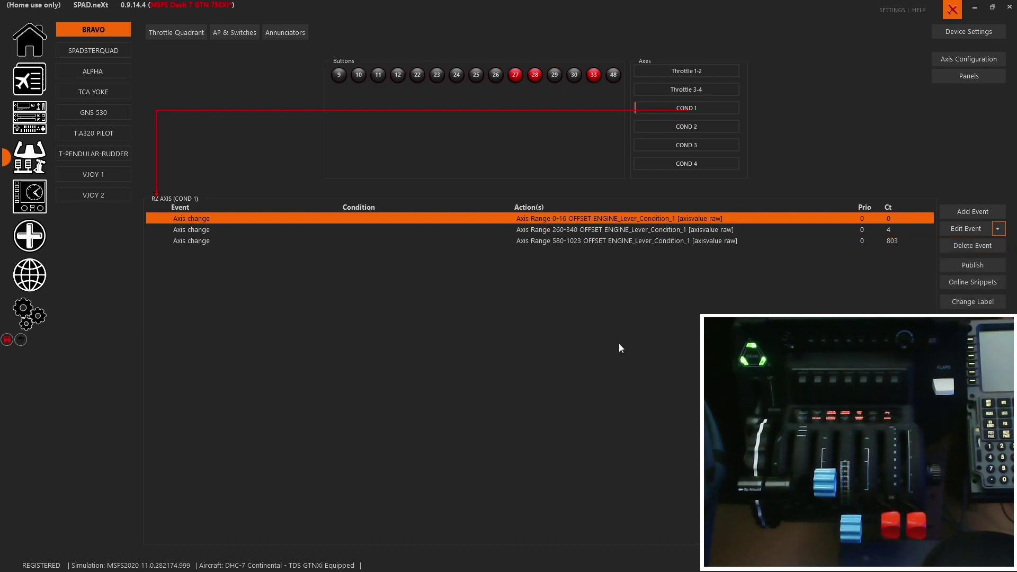
{"action": "left_click", "coordinate": [636, 231]}
{"action": "left_click", "coordinate": [636, 221]}
{"action": "key", "text": "ctrl+v"}
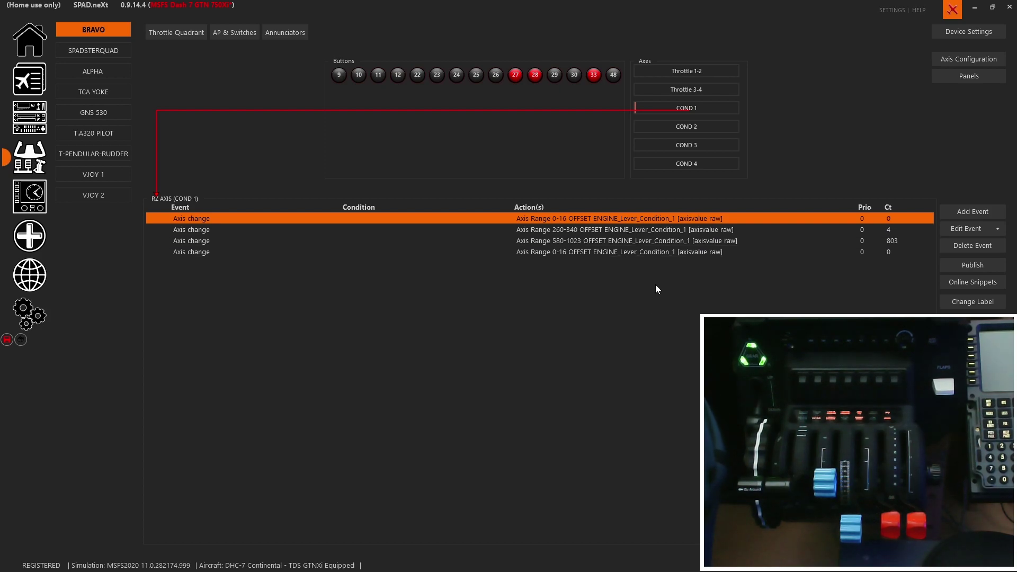
Step: Open the pasted 0-16 range event on COND 1, dismiss its editor without changes, and delete the duplicate
{"action": "left_click", "coordinate": [655, 252]}
{"action": "double_click", "coordinate": [655, 255]}
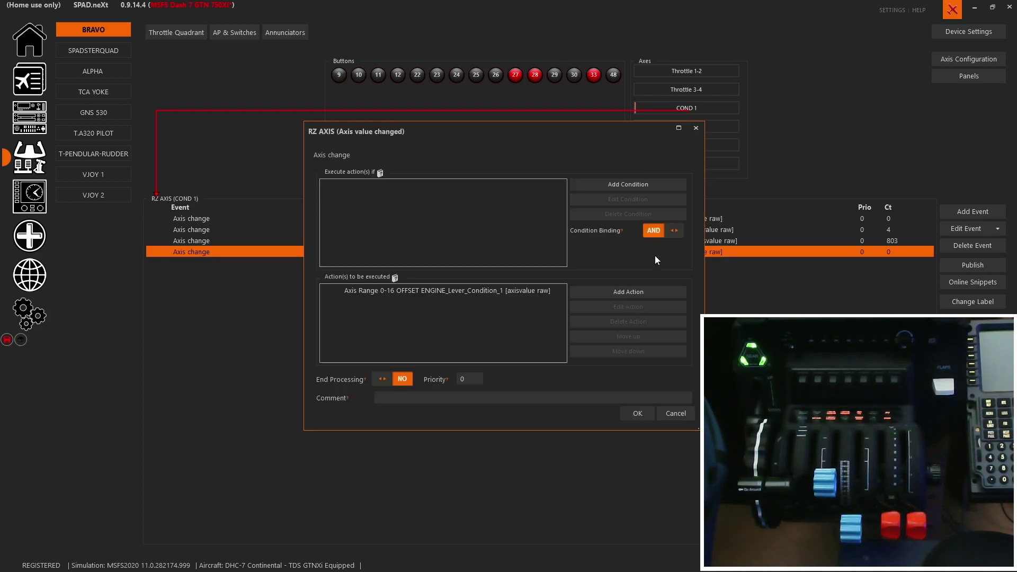
{"action": "left_click", "coordinate": [677, 415]}
{"action": "left_click", "coordinate": [961, 245]}
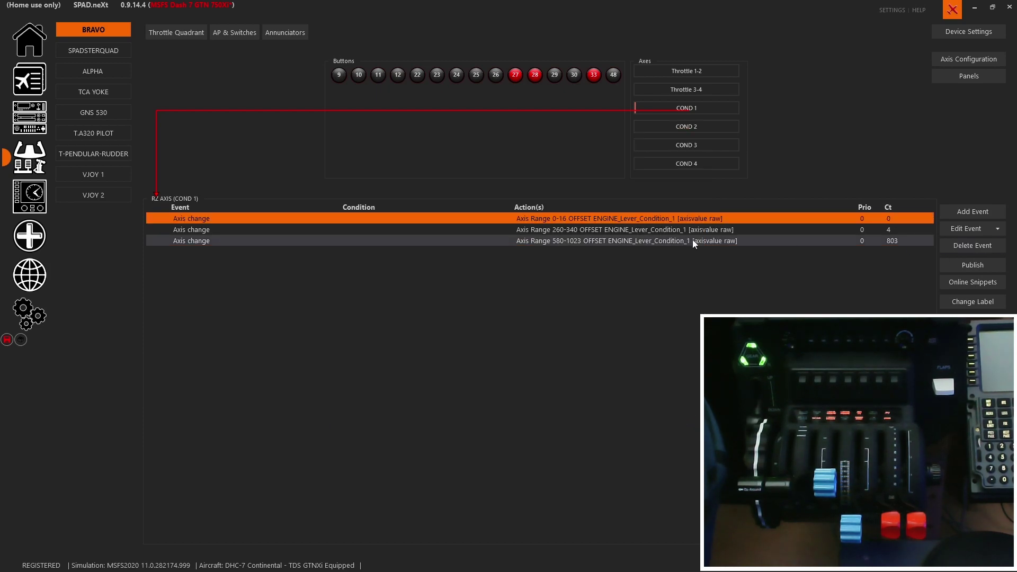
Step: Examine the range and rescale values of the 260-340 event on COND 1, keeping its configuration as it is
{"action": "double_click", "coordinate": [633, 229]}
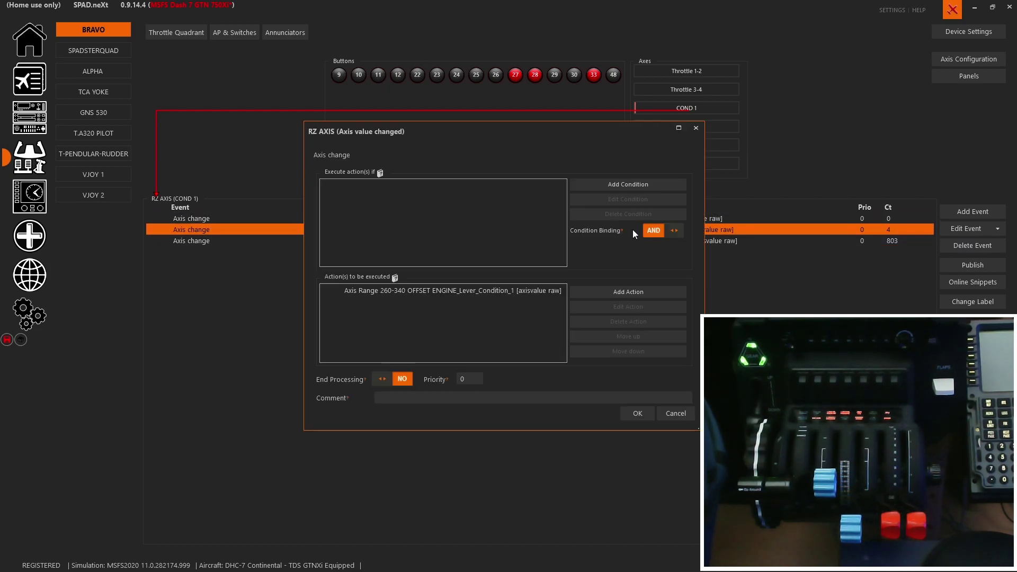
{"action": "double_click", "coordinate": [485, 288]}
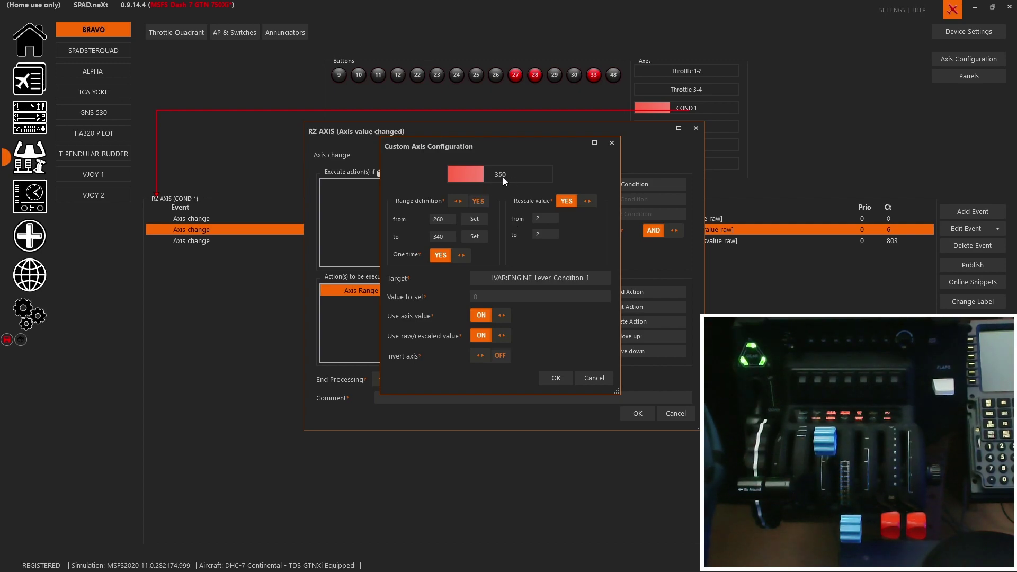
{"action": "double_click", "coordinate": [446, 237]}
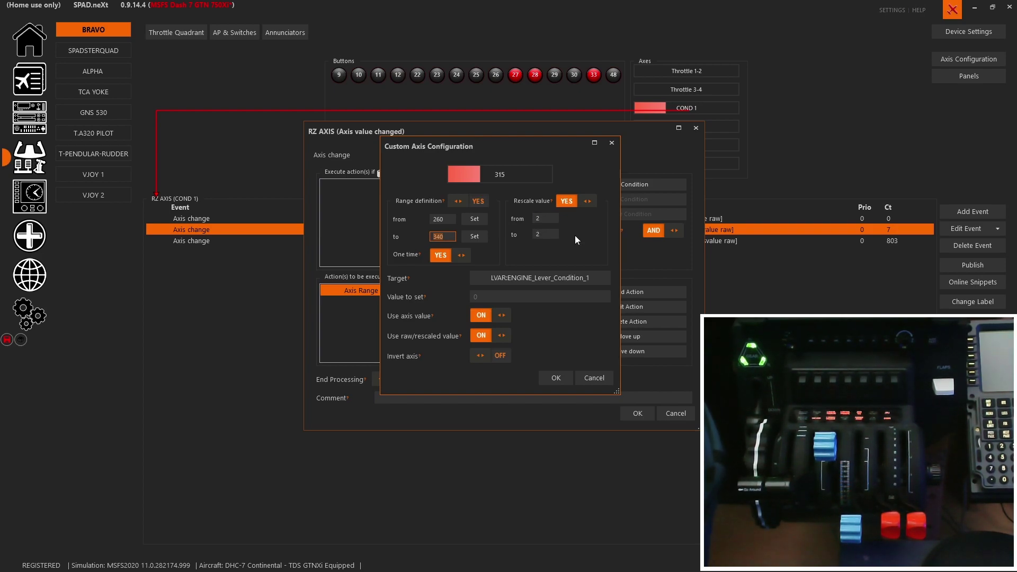
{"action": "left_click", "coordinate": [599, 380]}
{"action": "left_click", "coordinate": [637, 413]}
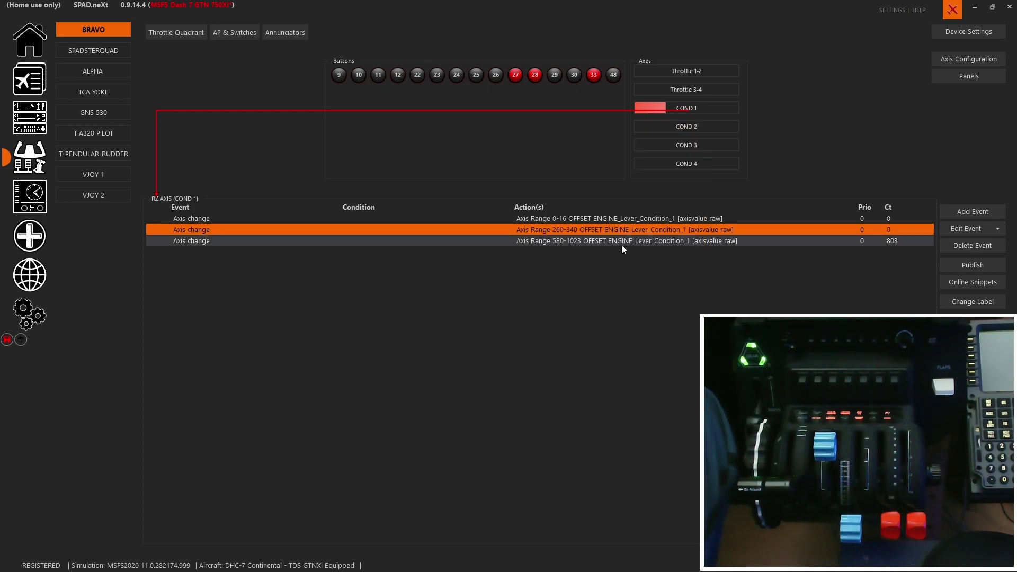
Step: Examine the range and rescale settings of the 580-1023 event on COND 1 and accept them without changes
{"action": "double_click", "coordinate": [622, 244]}
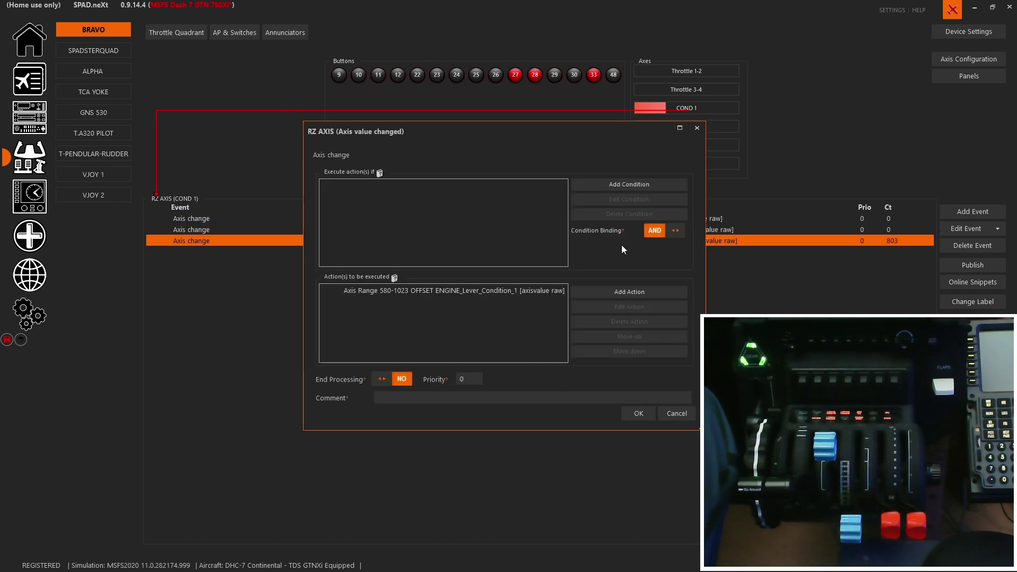
{"action": "double_click", "coordinate": [539, 290]}
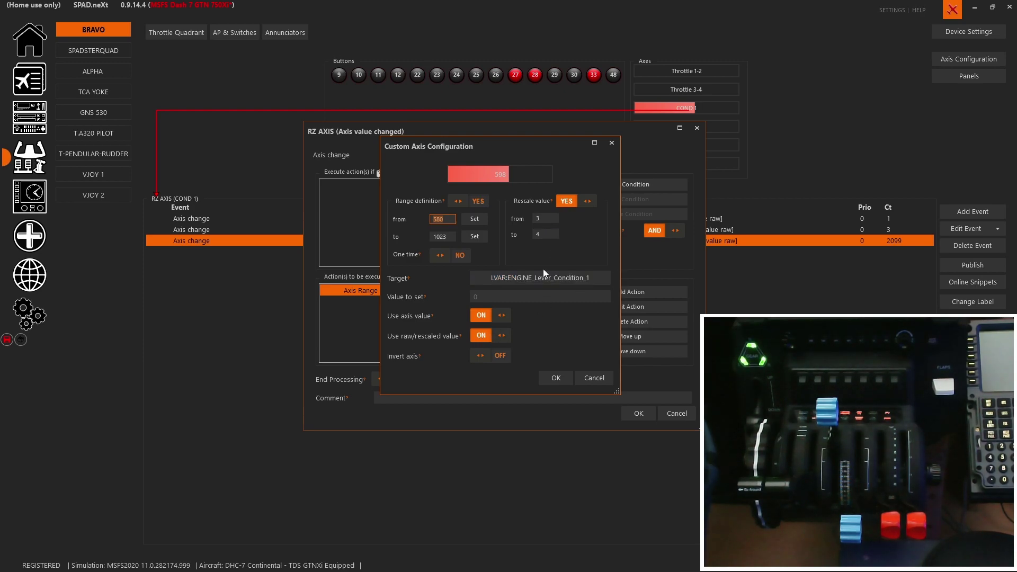
{"action": "left_click", "coordinate": [555, 377]}
{"action": "left_click", "coordinate": [639, 414]}
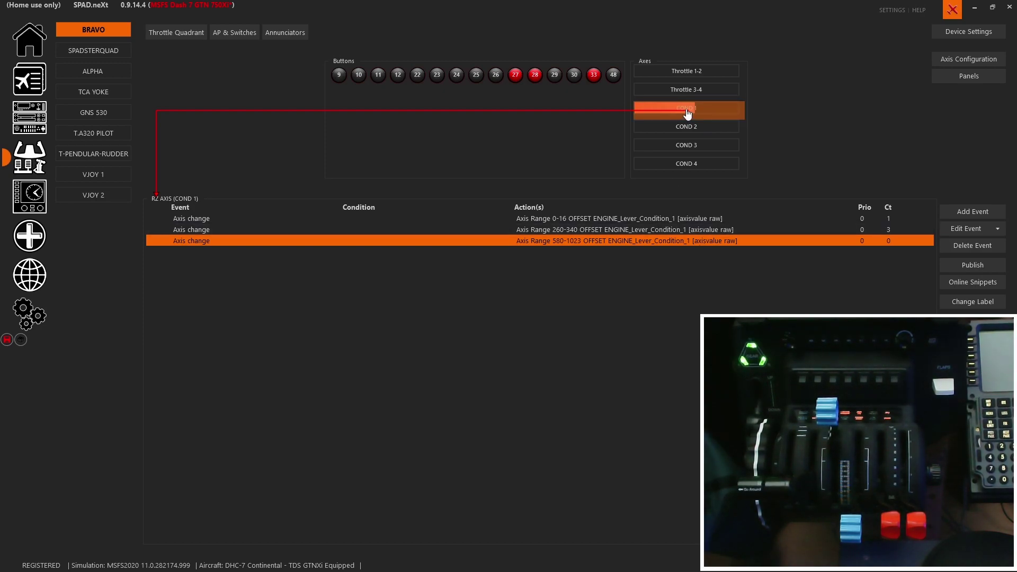
Step: Inspect the 0-16 range event on COND 2 and its target variable, leaving the configuration as it is
{"action": "left_click", "coordinate": [681, 130]}
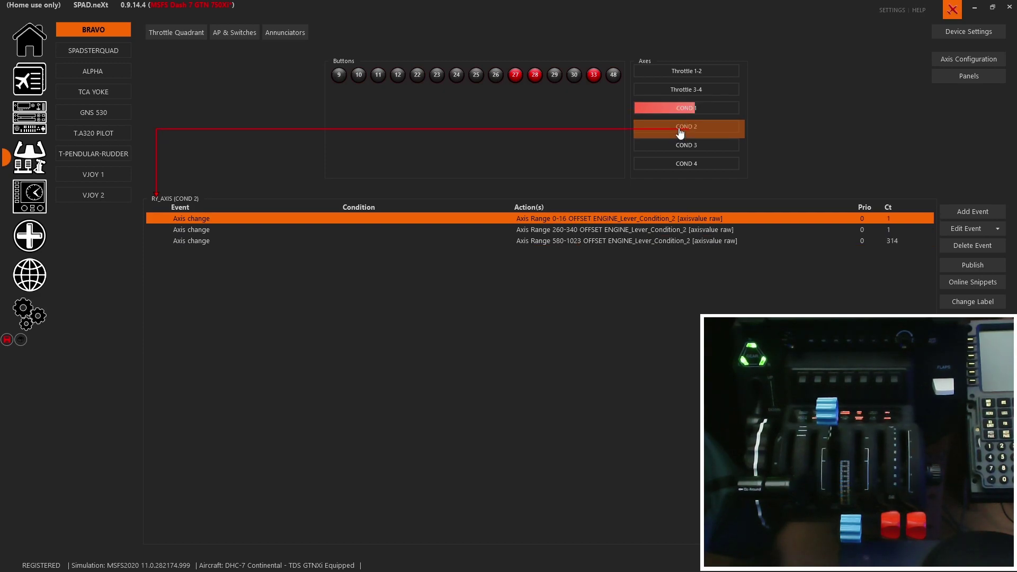
{"action": "double_click", "coordinate": [664, 218]}
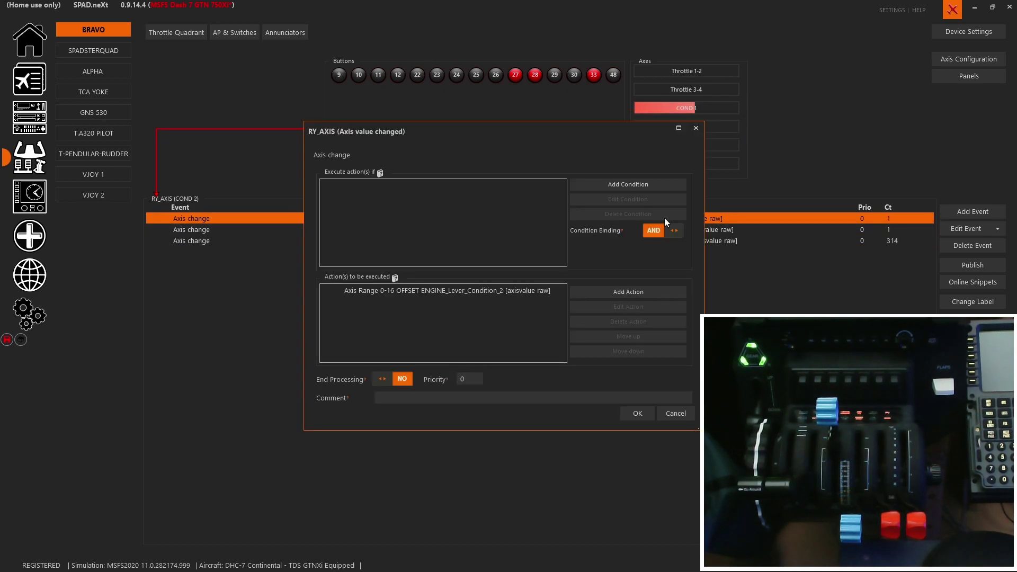
{"action": "double_click", "coordinate": [535, 288]}
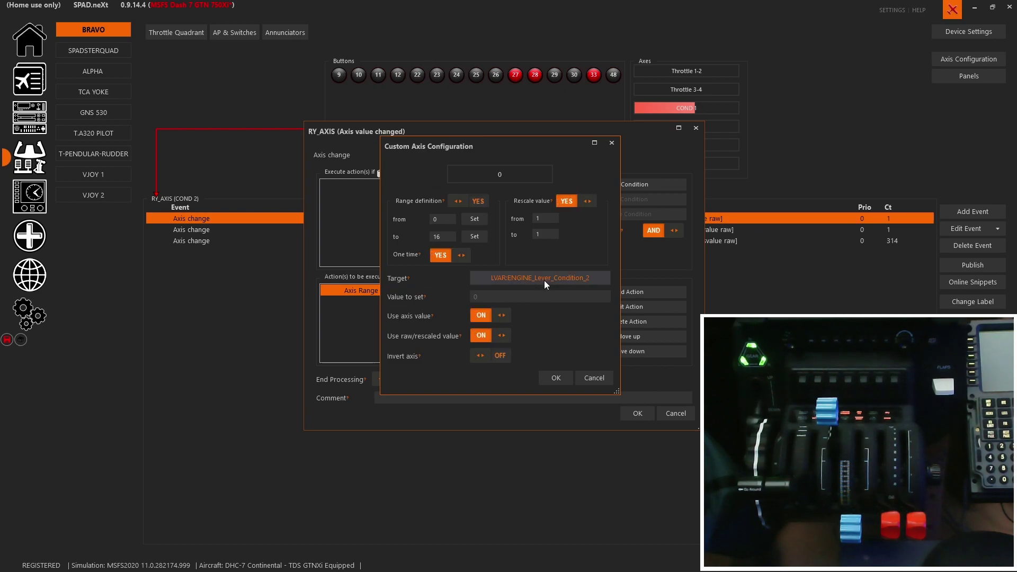
{"action": "left_click", "coordinate": [545, 280]}
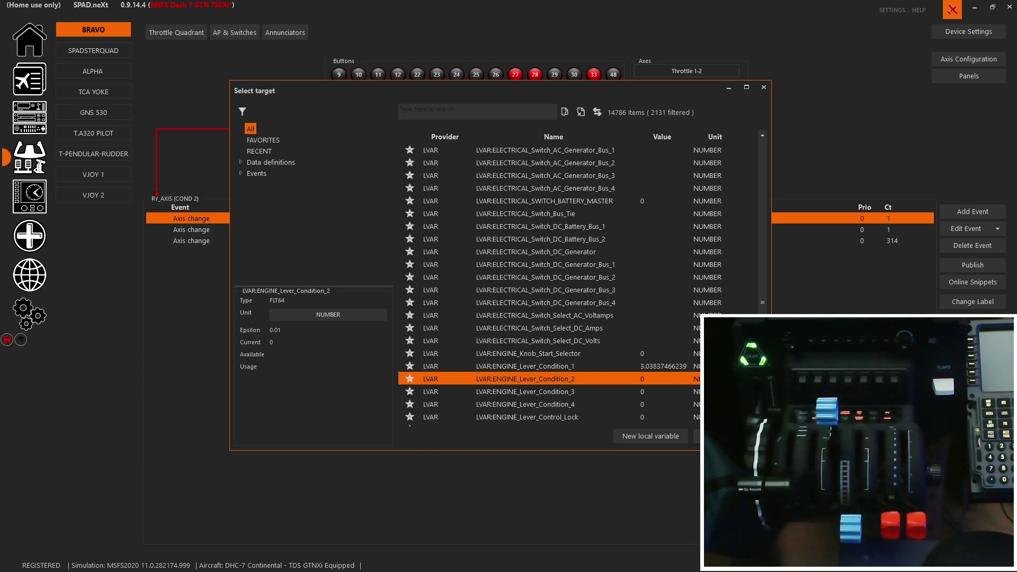
{"action": "left_click", "coordinate": [723, 436]}
{"action": "left_click", "coordinate": [597, 374]}
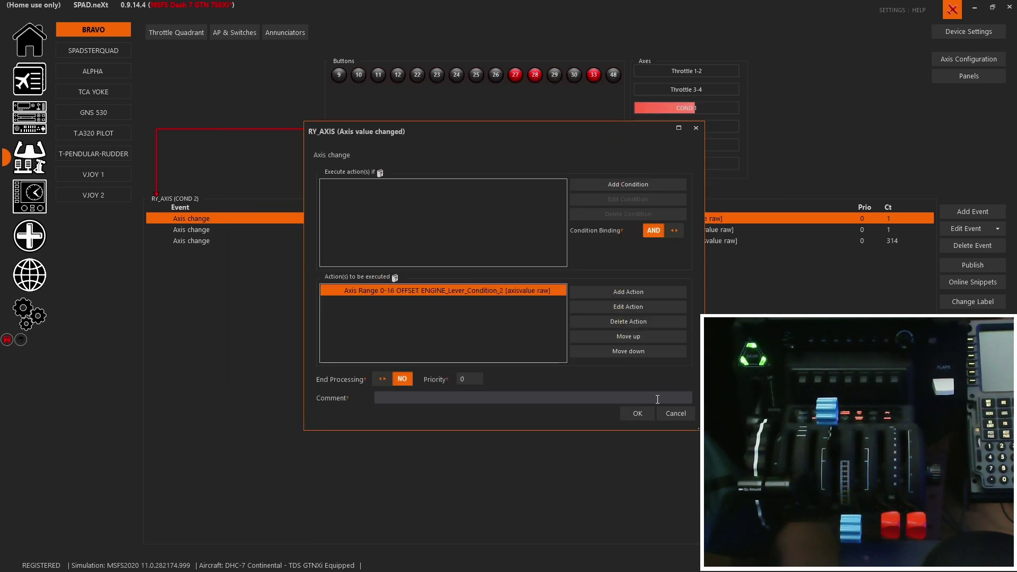
{"action": "left_click", "coordinate": [670, 415]}
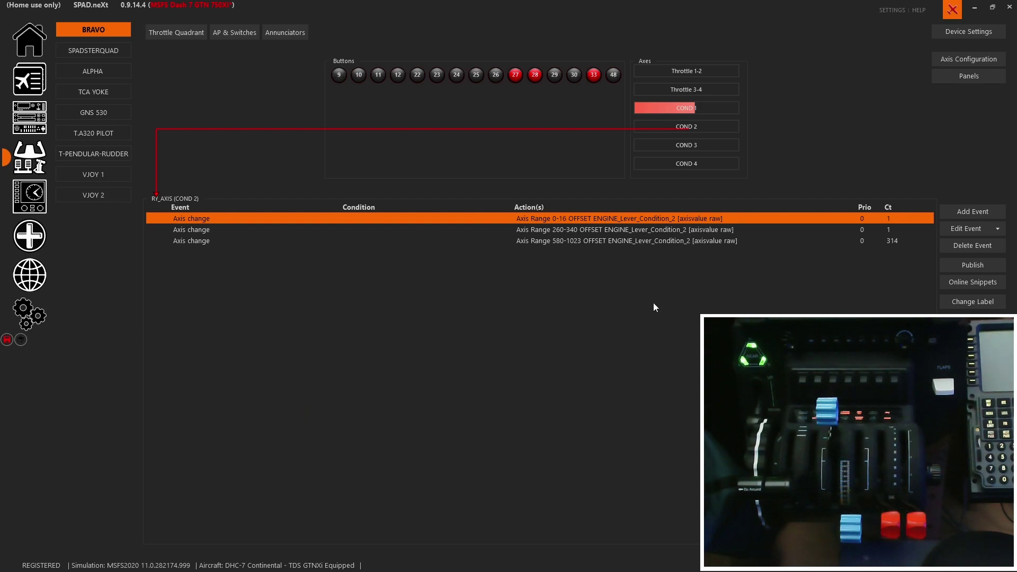
Step: Review the events assigned to the gear lever and the left gear LED among the autopilot and switch controls
{"action": "left_click", "coordinate": [235, 33]}
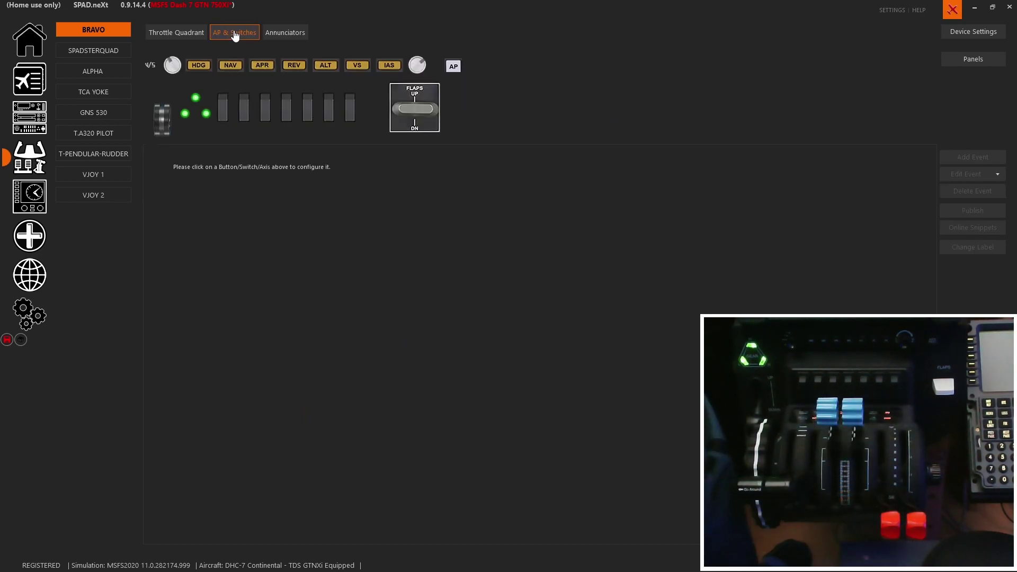
{"action": "left_click", "coordinate": [168, 119]}
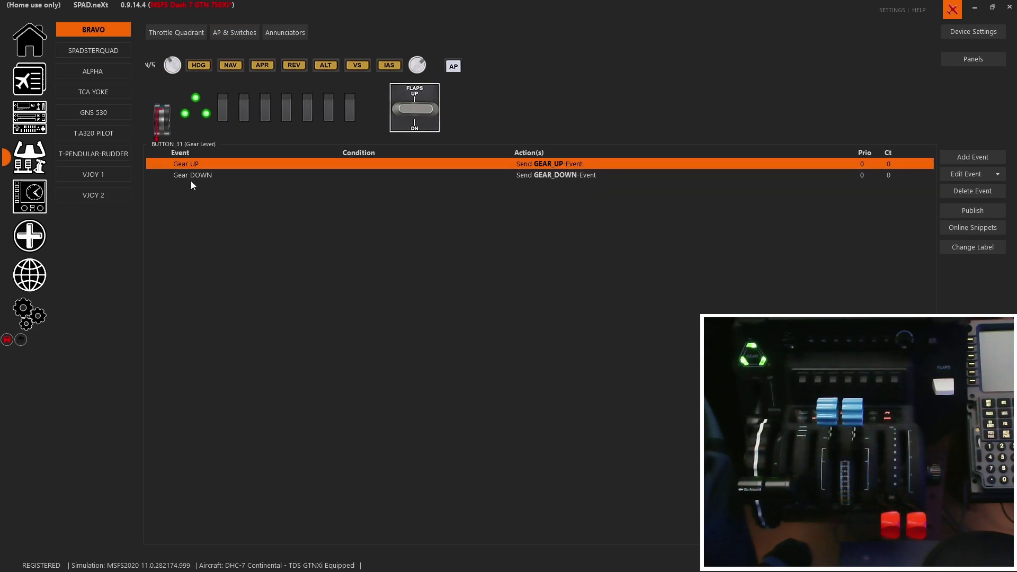
{"action": "left_click", "coordinate": [185, 115]}
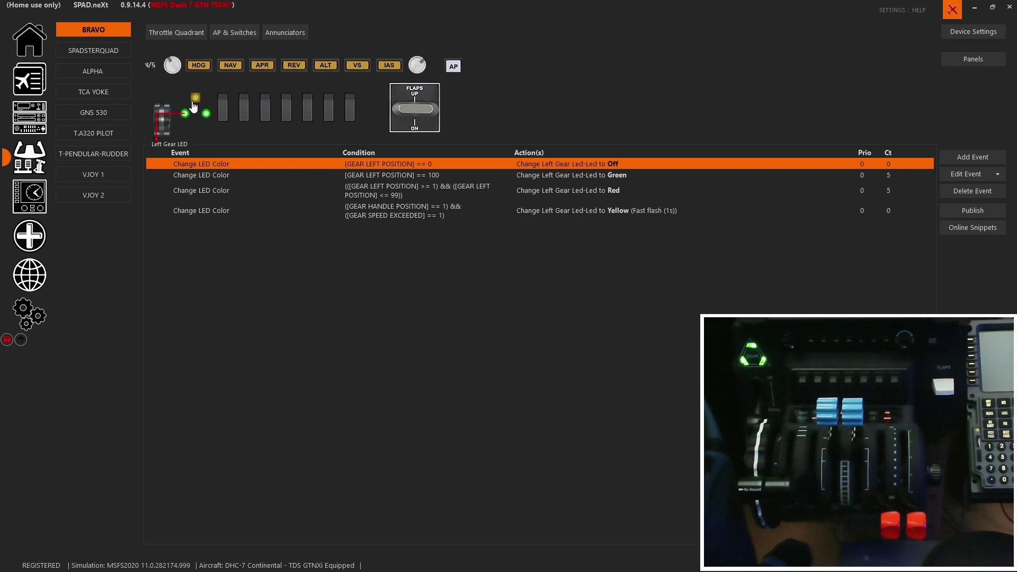
Step: Review the events assigned to the rocker switches, from parking brake and control lock to start selector and starter, and to the flaps lever
{"action": "left_click", "coordinate": [223, 113]}
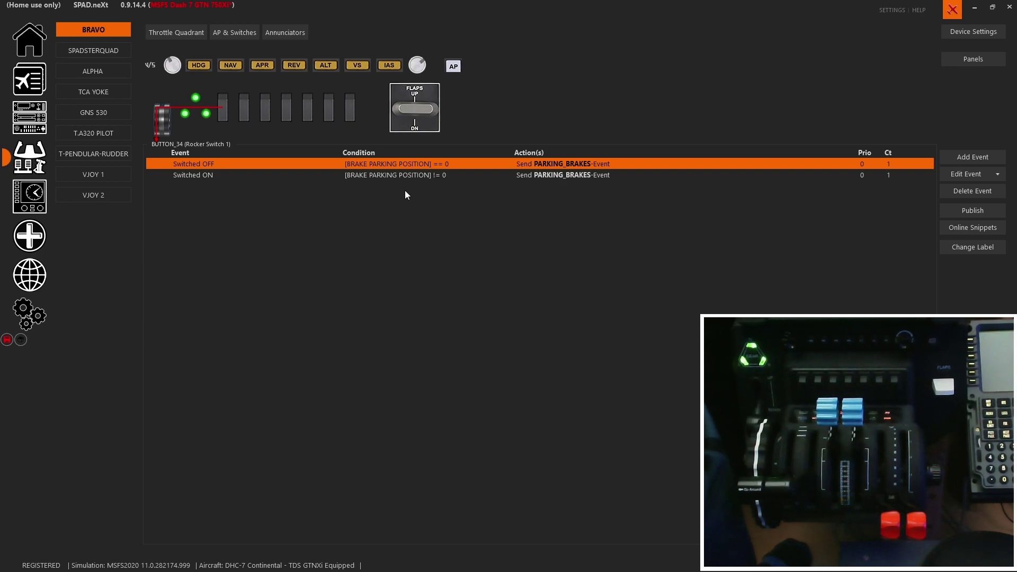
{"action": "left_click", "coordinate": [245, 117]}
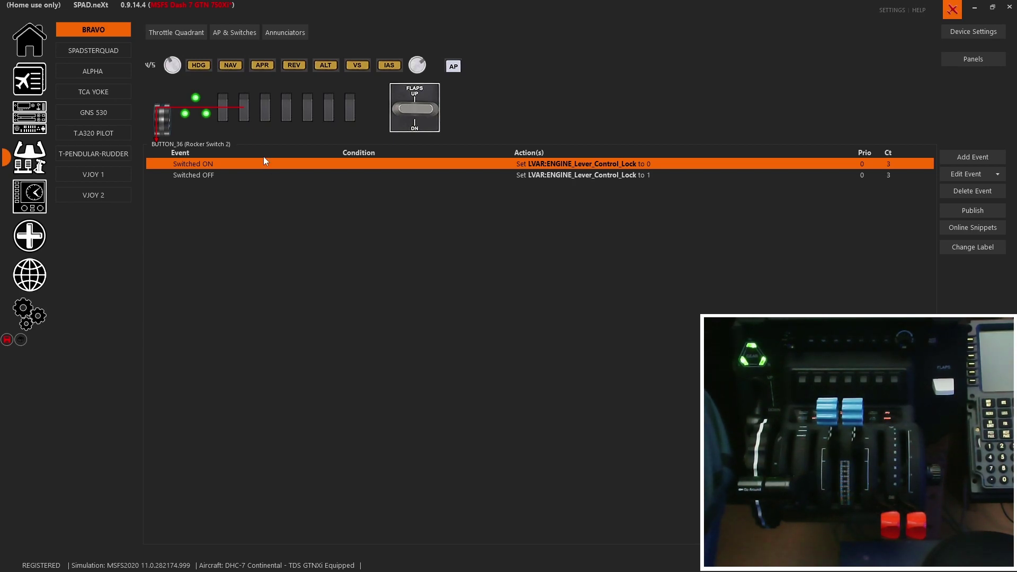
{"action": "left_click", "coordinate": [266, 122]}
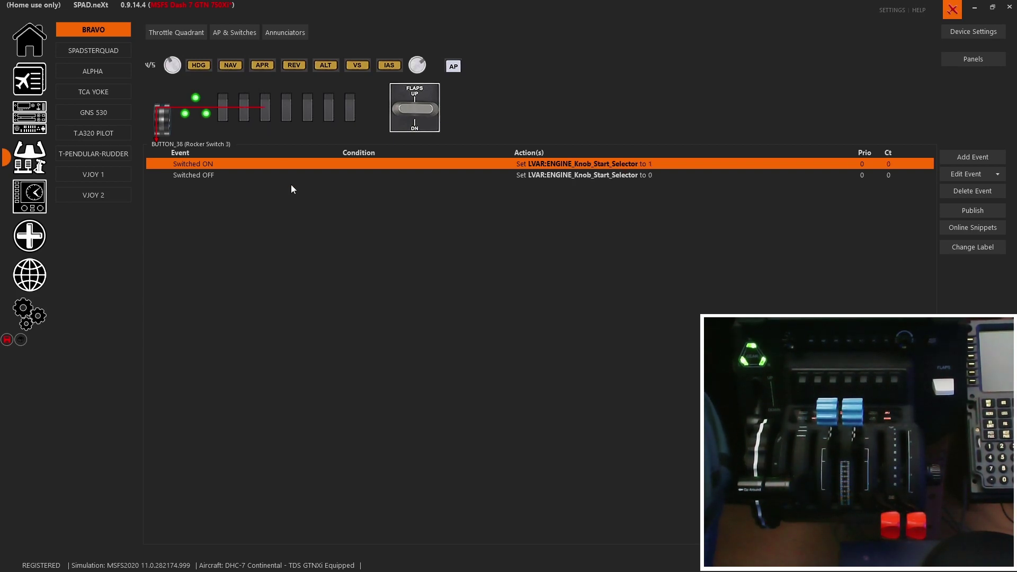
{"action": "left_click", "coordinate": [307, 113]}
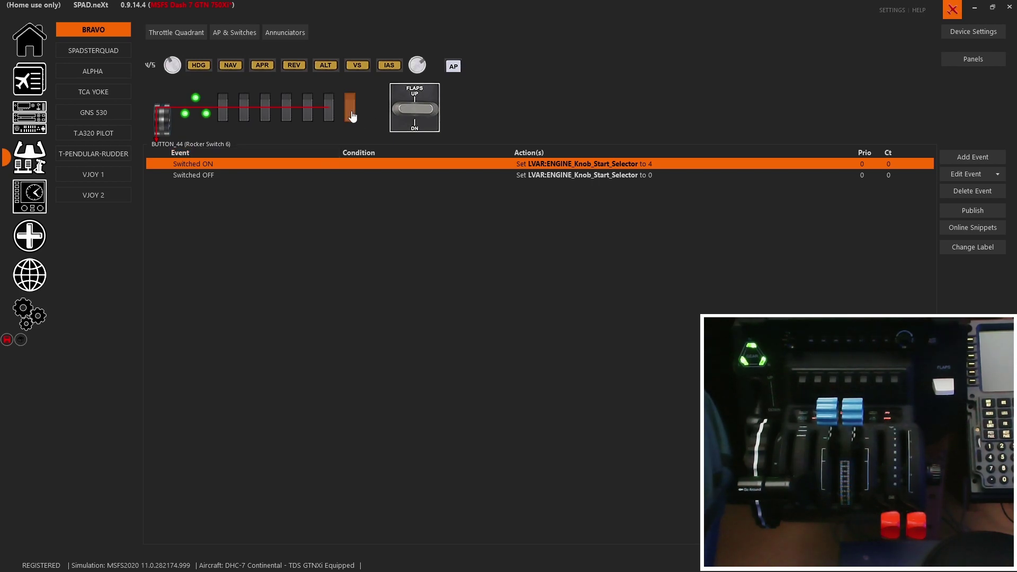
{"action": "left_click", "coordinate": [351, 113]}
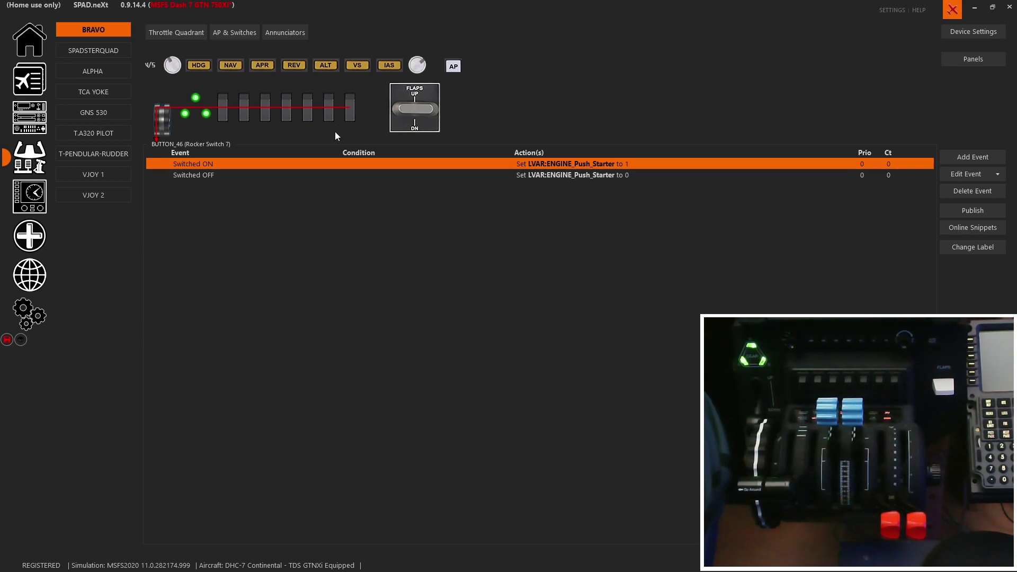
{"action": "left_click", "coordinate": [332, 117]}
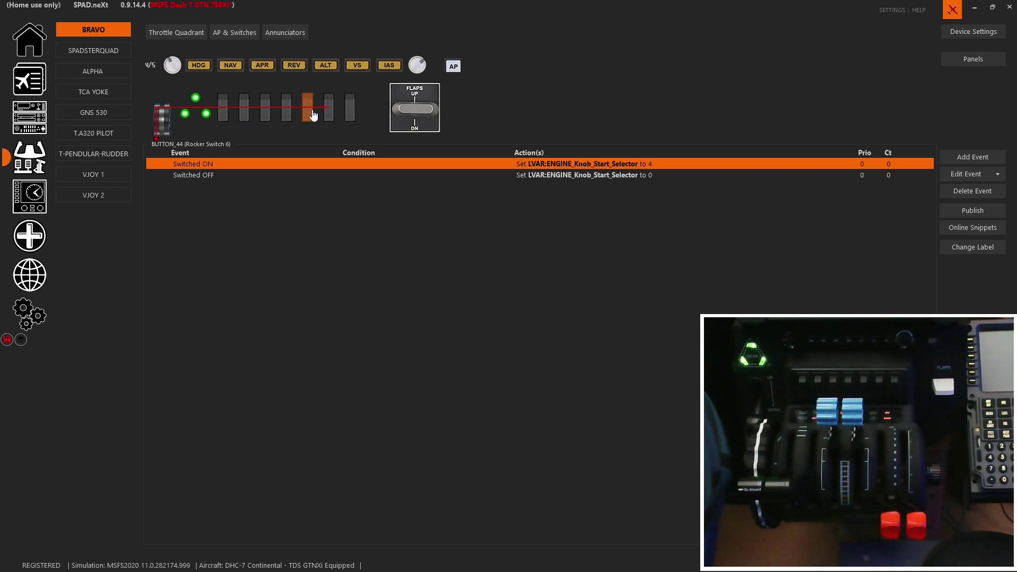
{"action": "left_click", "coordinate": [265, 116]}
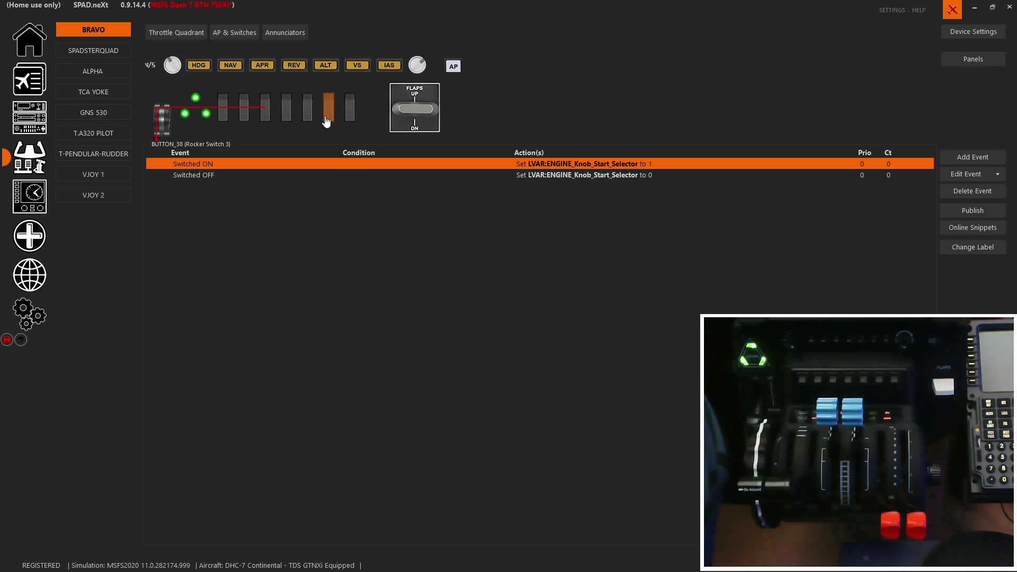
{"action": "left_click", "coordinate": [425, 109]}
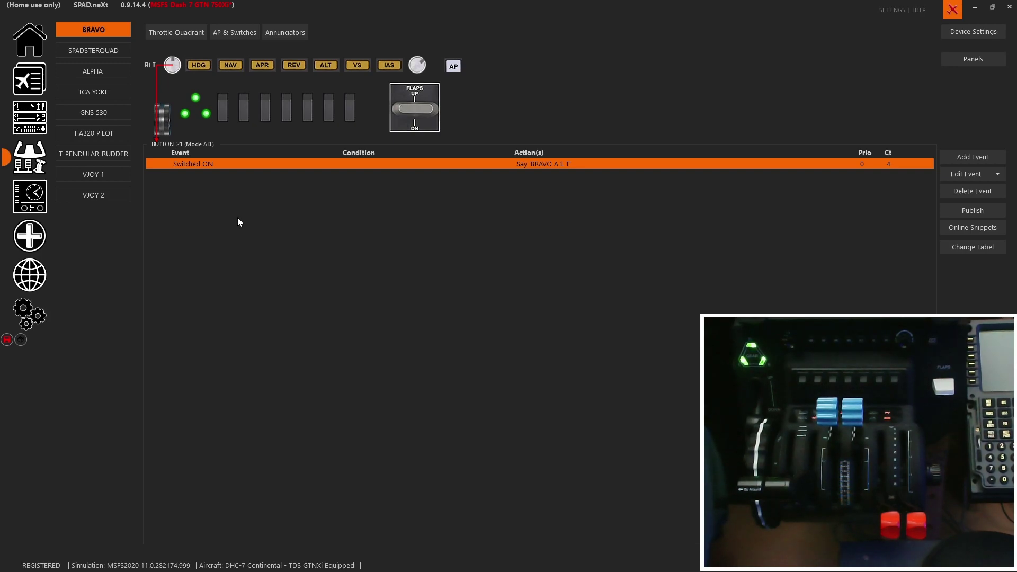
Step: Inspect the text-to-speech action of the mode selector's ALT position, leaving its message and voice settings as they are
{"action": "double_click", "coordinate": [325, 164]}
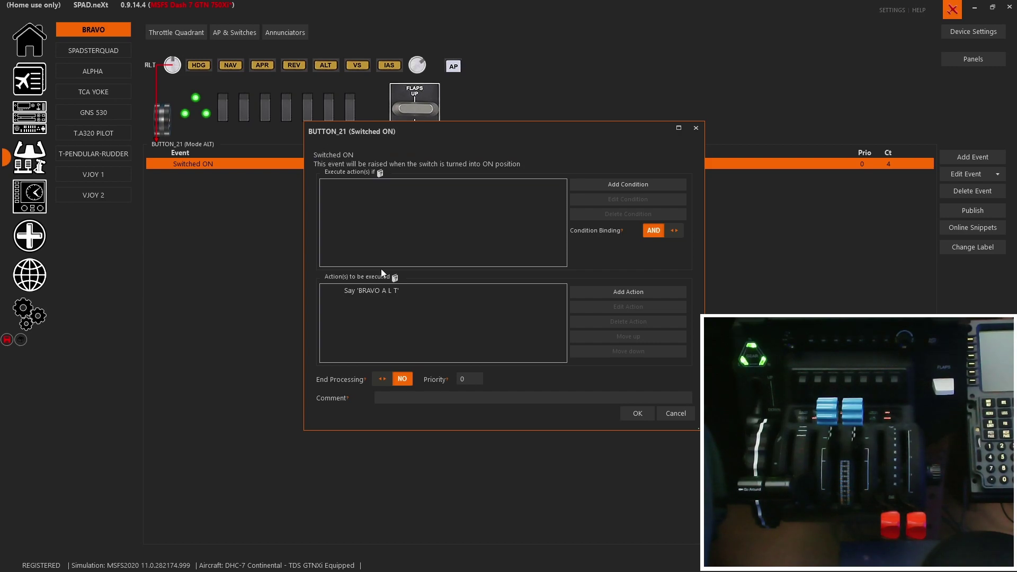
{"action": "double_click", "coordinate": [379, 287]}
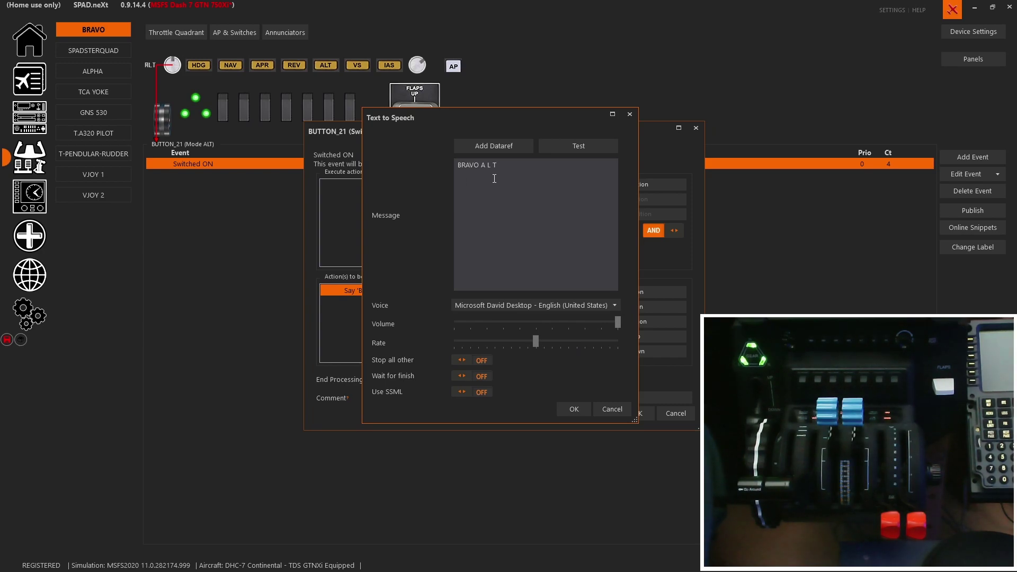
{"action": "left_click", "coordinate": [615, 411]}
{"action": "left_click", "coordinate": [676, 415]}
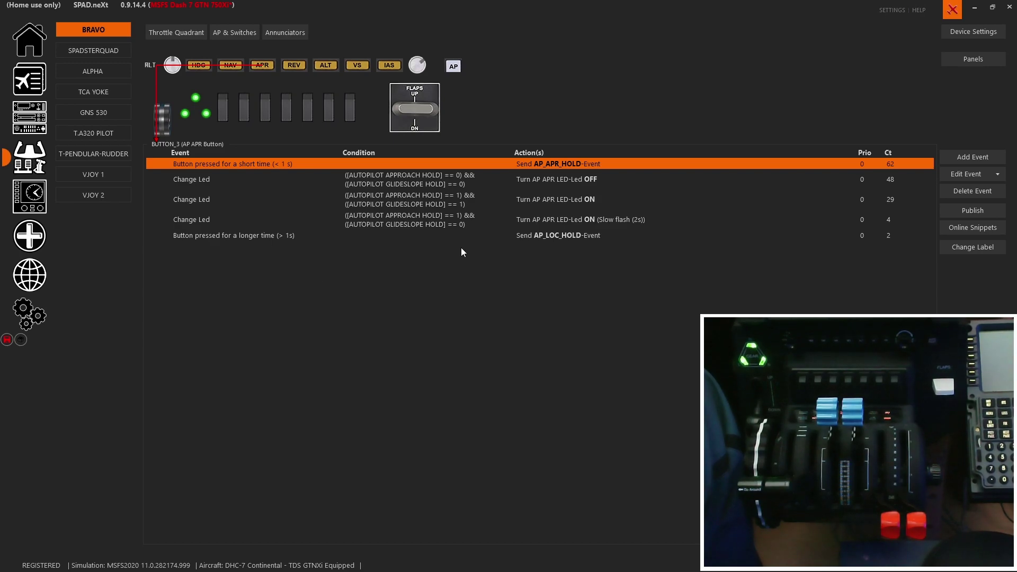
Step: Review the events of the autopilot APR, REV and ALT buttons, including APR's long-press and ALT's short-press actions
{"action": "left_click", "coordinate": [528, 238]}
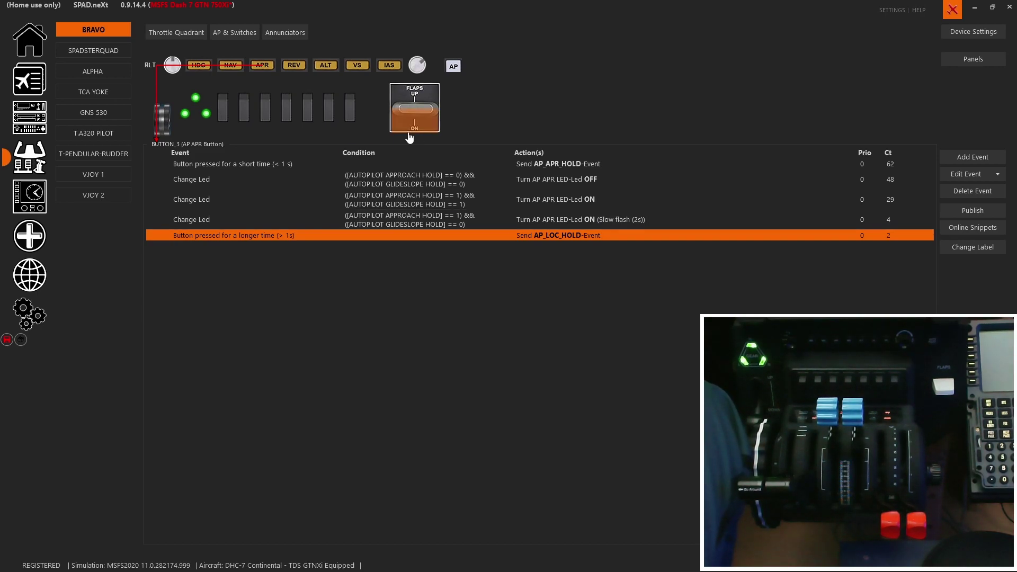
{"action": "left_click", "coordinate": [301, 68]}
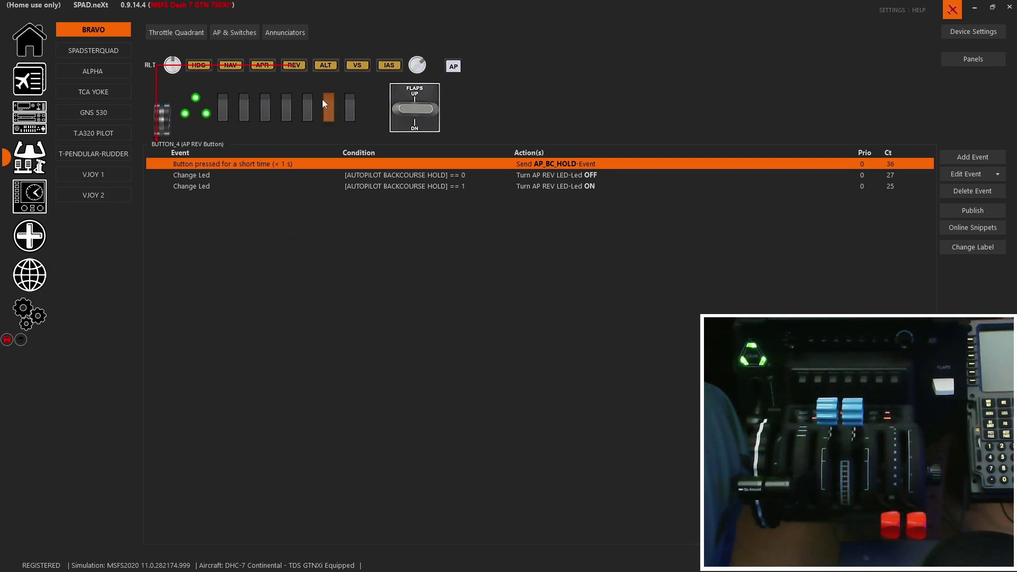
{"action": "left_click", "coordinate": [322, 66]}
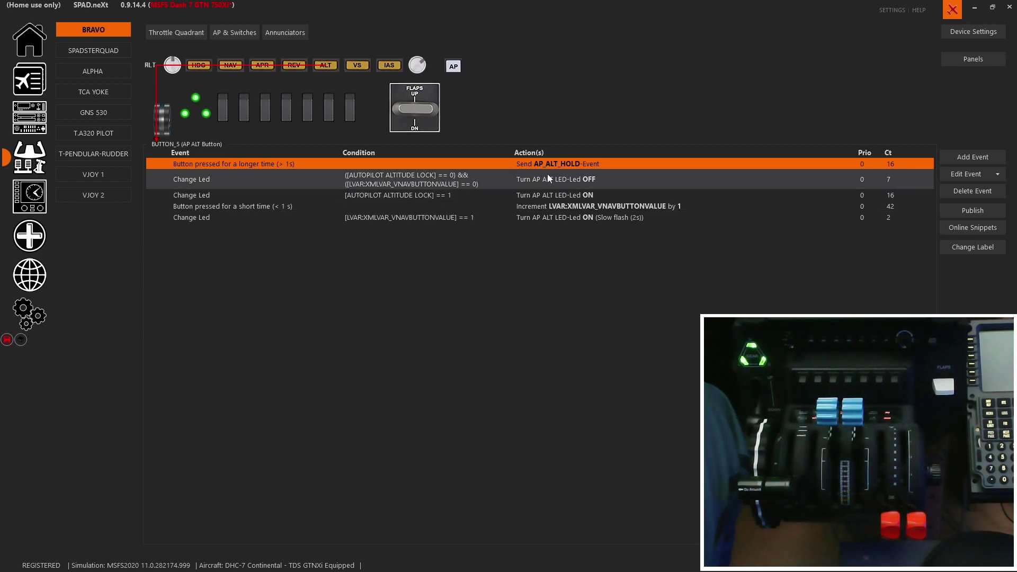
{"action": "left_click", "coordinate": [559, 210]}
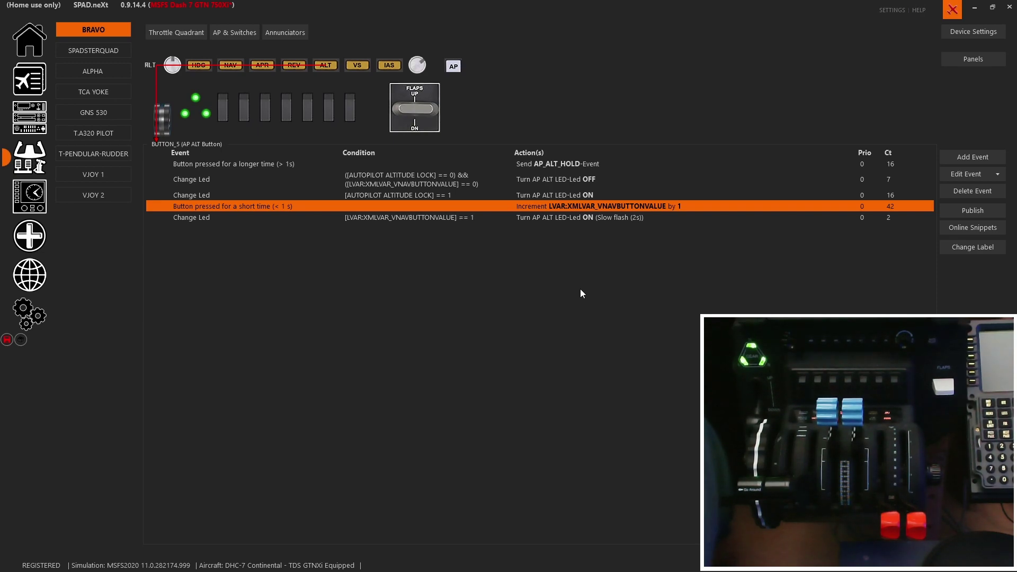
Step: Review the events of the VS, IAS and autopilot master buttons, including the long-press actions on IAS and autopilot master
{"action": "left_click", "coordinate": [350, 66]}
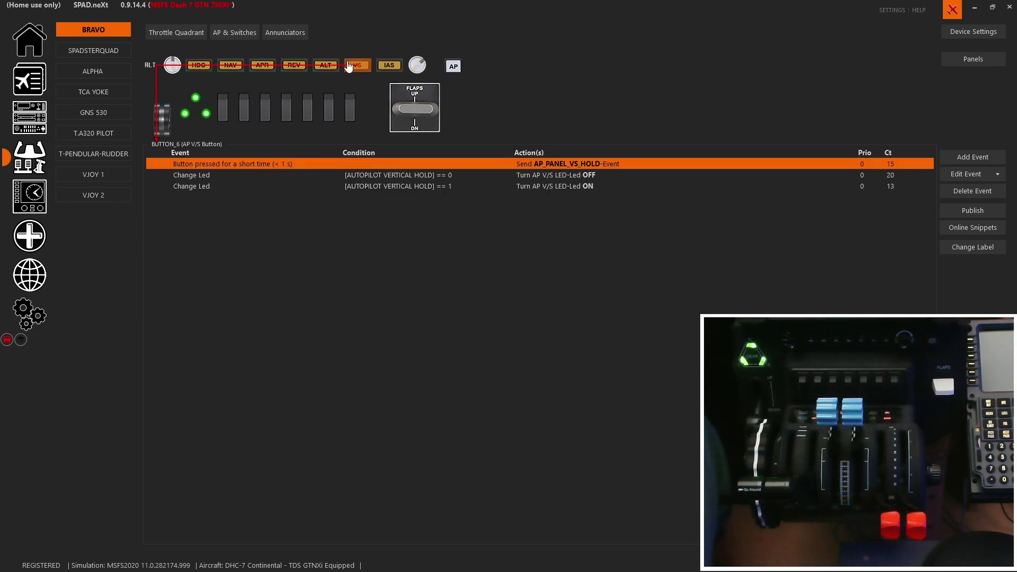
{"action": "left_click", "coordinate": [388, 65]}
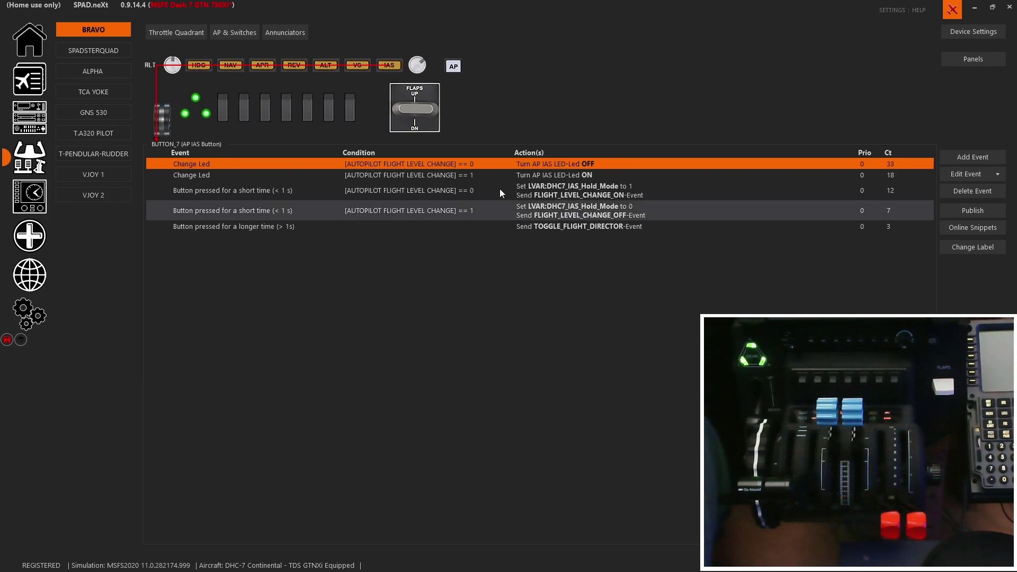
{"action": "left_click", "coordinate": [535, 227]}
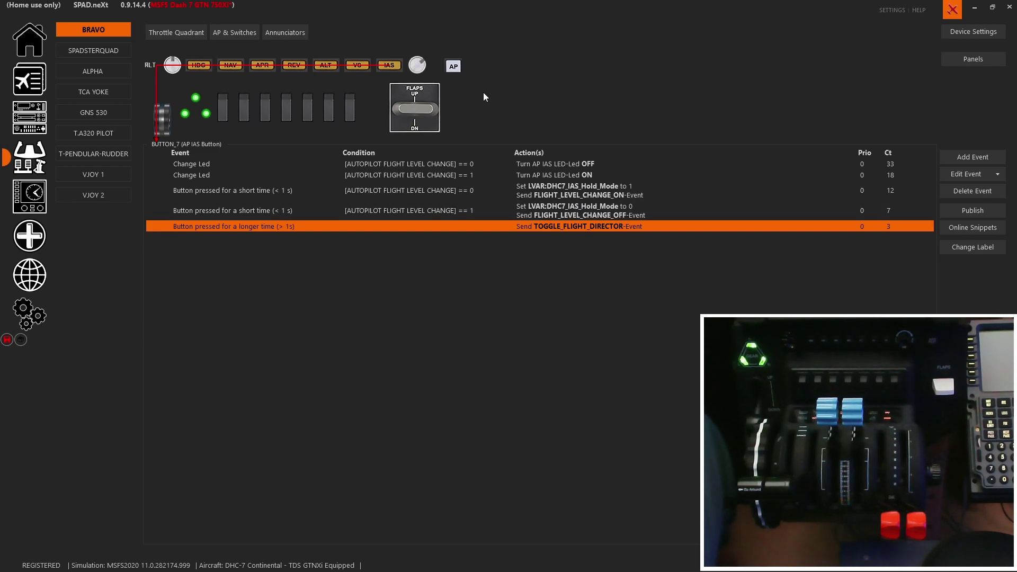
{"action": "left_click", "coordinate": [456, 69]}
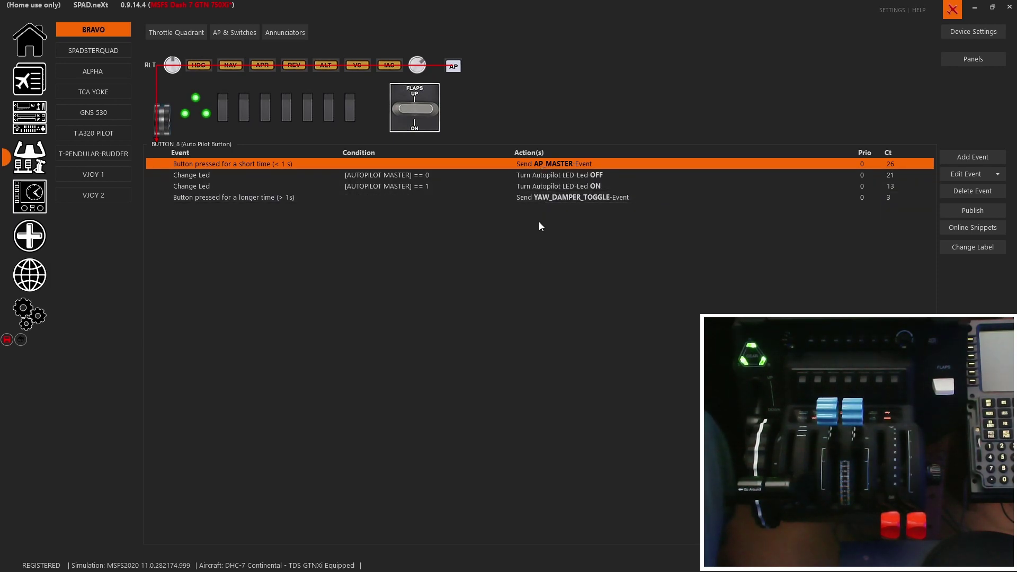
{"action": "left_click", "coordinate": [538, 199]}
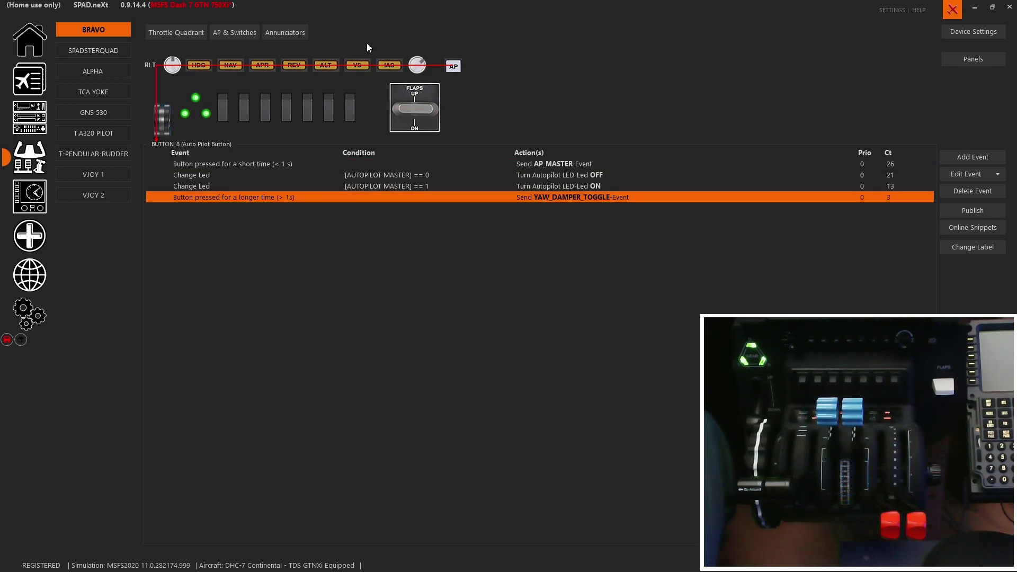
Step: Review the AP Encoder's clockwise and counterclockwise turn events and save the profile
{"action": "left_click", "coordinate": [417, 65]}
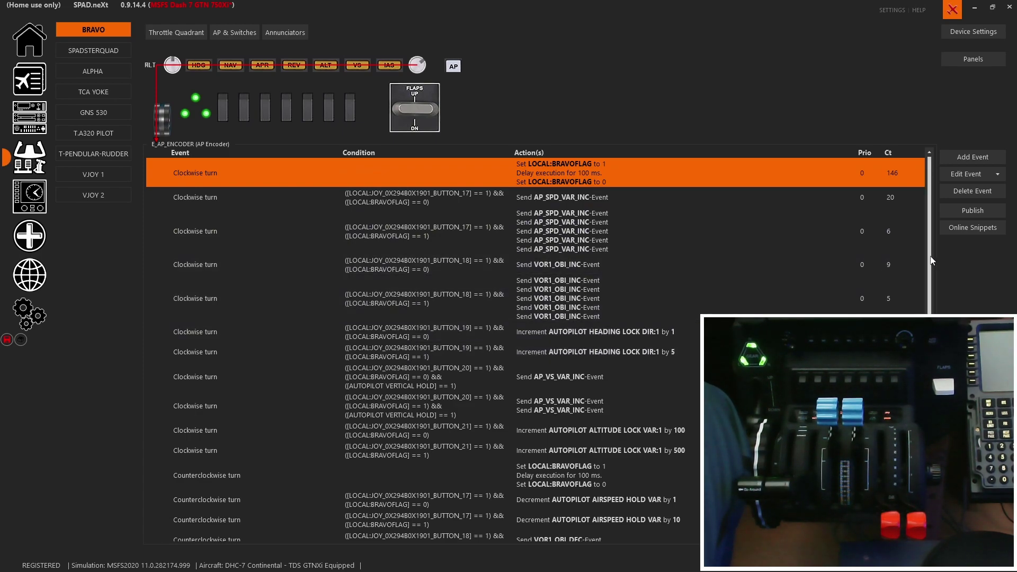
{"action": "left_click_drag", "start_coordinate": [932, 260], "coordinate": [931, 315]}
{"action": "scroll", "coordinate": [537, 350], "scroll_direction": "down", "scroll_amount": 5}
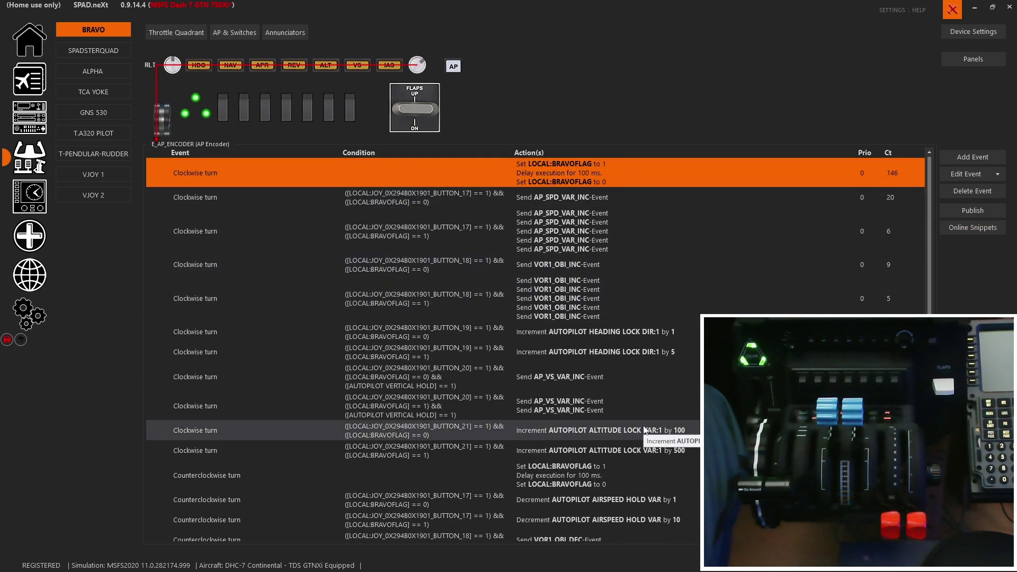
{"action": "key", "text": "ctrl+s"}
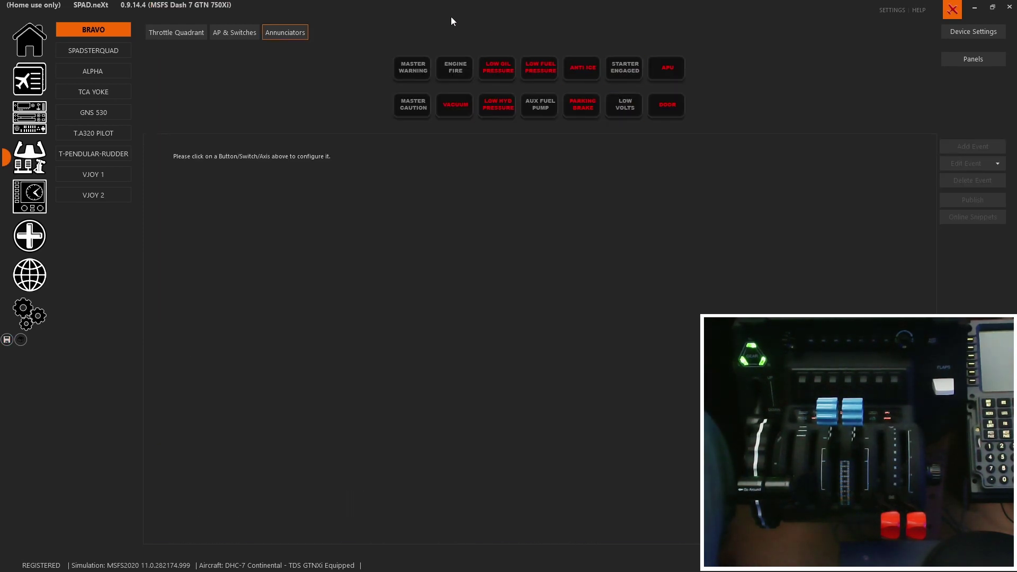
Step: Review the LED conditions of the Master Warning, Master Caution, Engine Fire, Vacuum, Low Oil Pressure and Low Hyd Pressure annunciators
{"action": "left_click", "coordinate": [414, 74]}
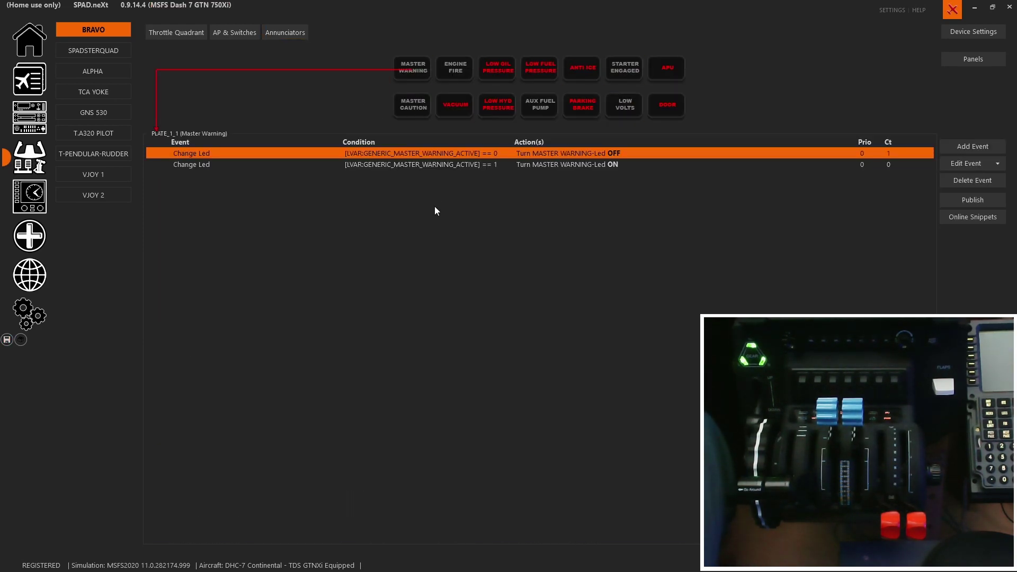
{"action": "left_click", "coordinate": [416, 112]}
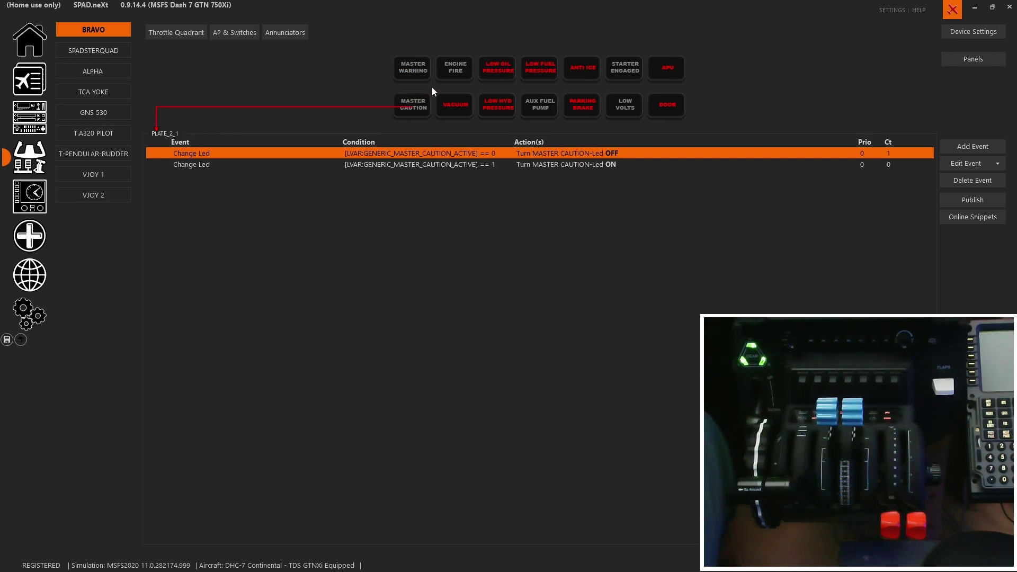
{"action": "left_click", "coordinate": [455, 70]}
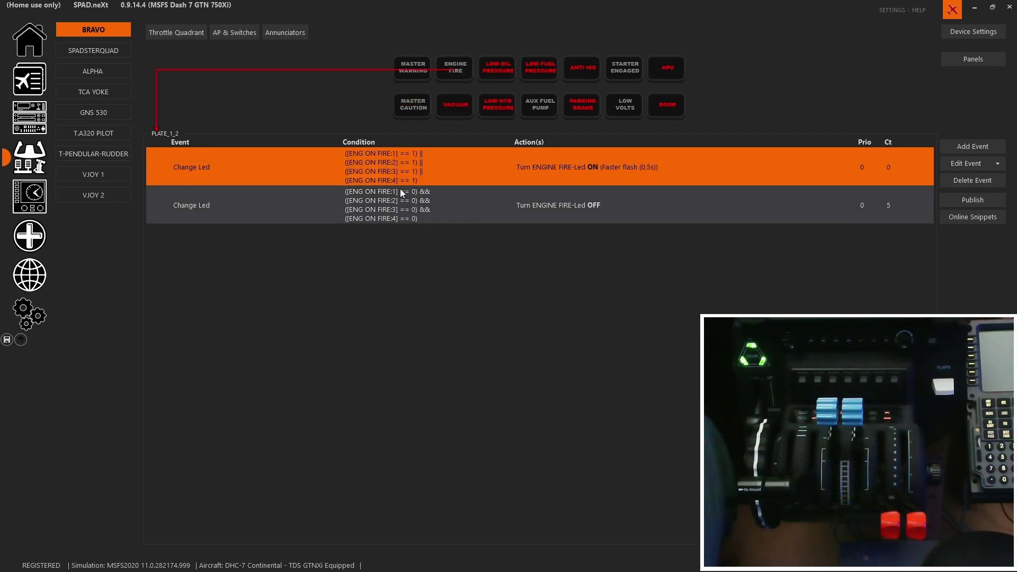
{"action": "left_click", "coordinate": [455, 108]}
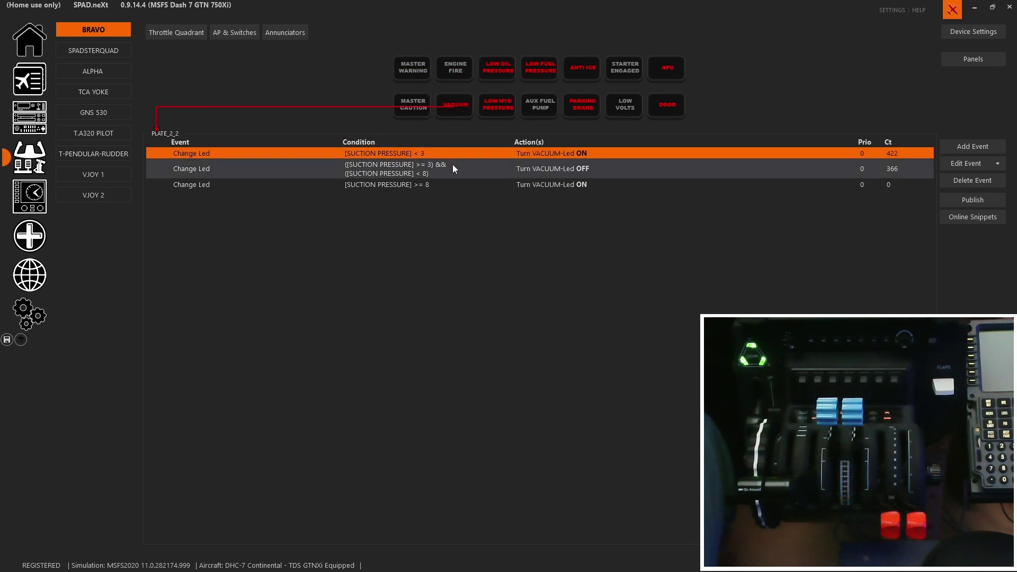
{"action": "left_click", "coordinate": [510, 83]}
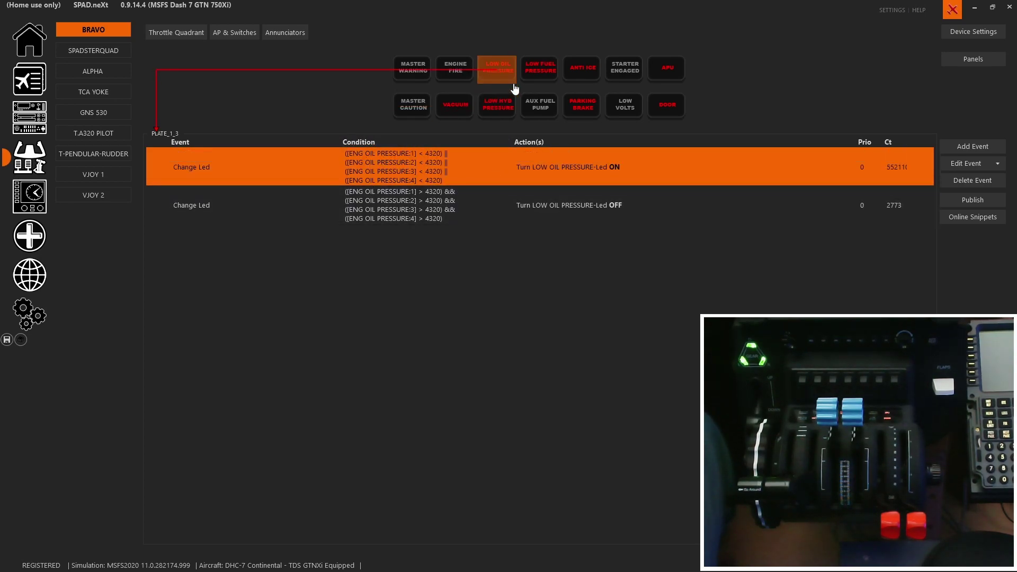
{"action": "left_click", "coordinate": [499, 112]}
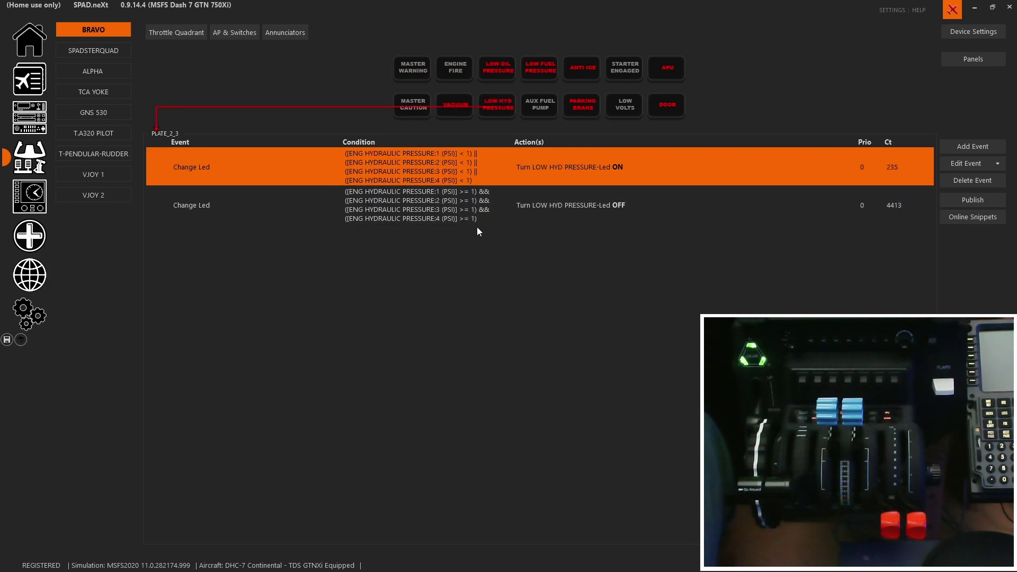
Step: Review the LED conditions of the Low Fuel Pressure, Aux Fuel Pump, Anti Ice, Parking Brake, Starter Engaged, Low Volts and APU annunciators
{"action": "left_click", "coordinate": [538, 84]}
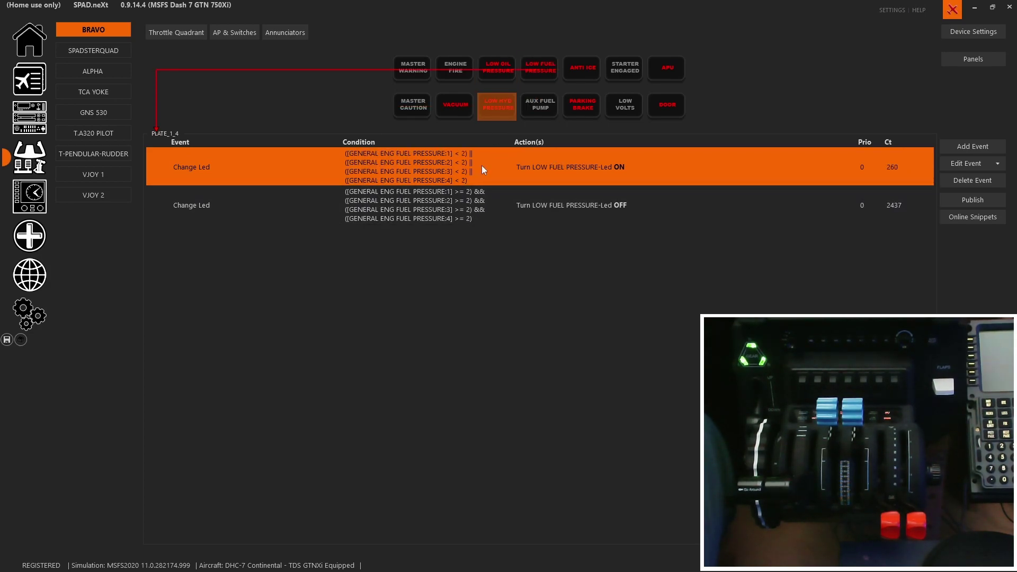
{"action": "left_click", "coordinate": [536, 122]}
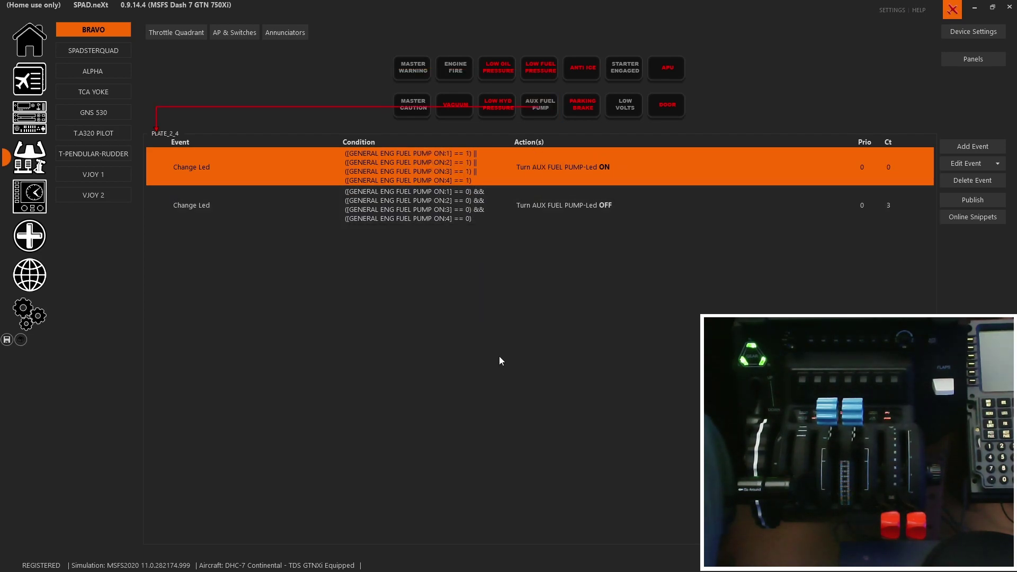
{"action": "left_click", "coordinate": [584, 72]}
{"action": "left_click", "coordinate": [587, 106]}
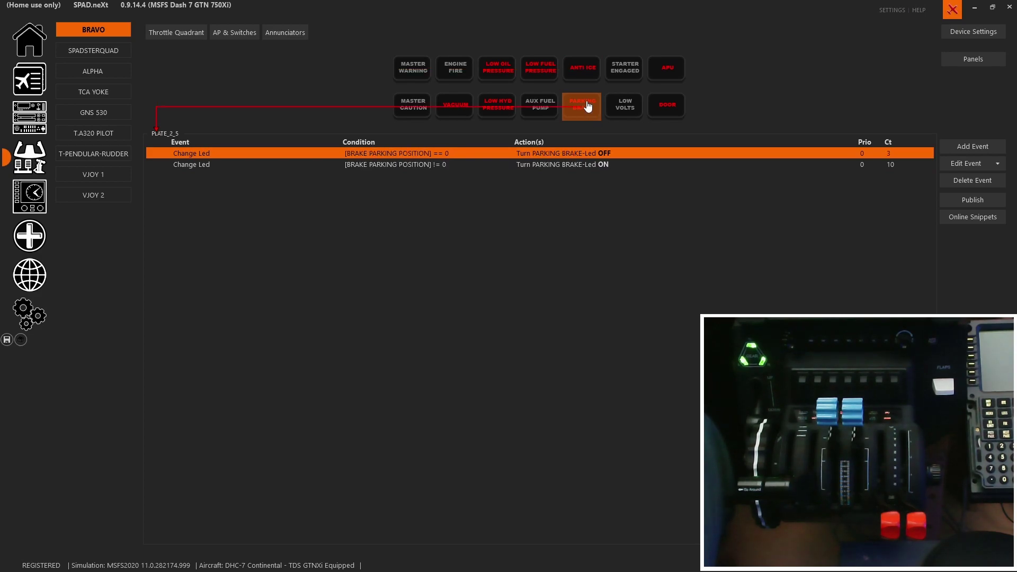
{"action": "left_click", "coordinate": [625, 67]}
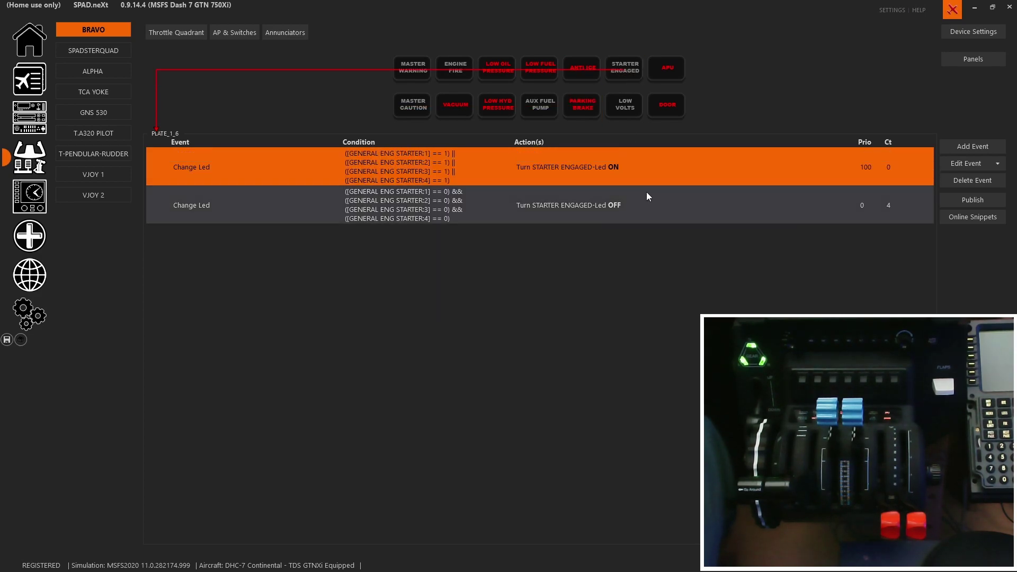
{"action": "left_click", "coordinate": [630, 113]}
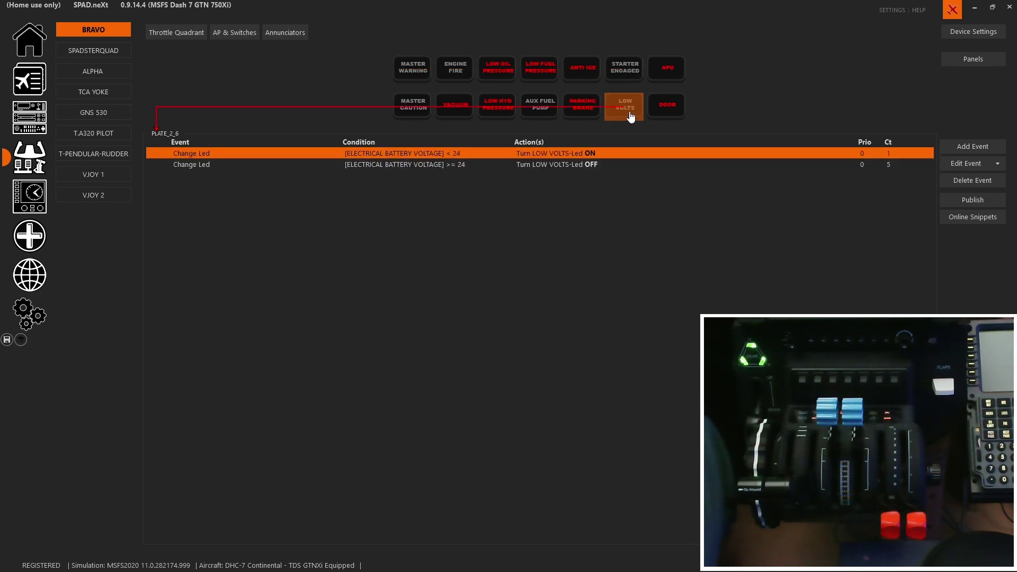
{"action": "left_click", "coordinate": [663, 71]}
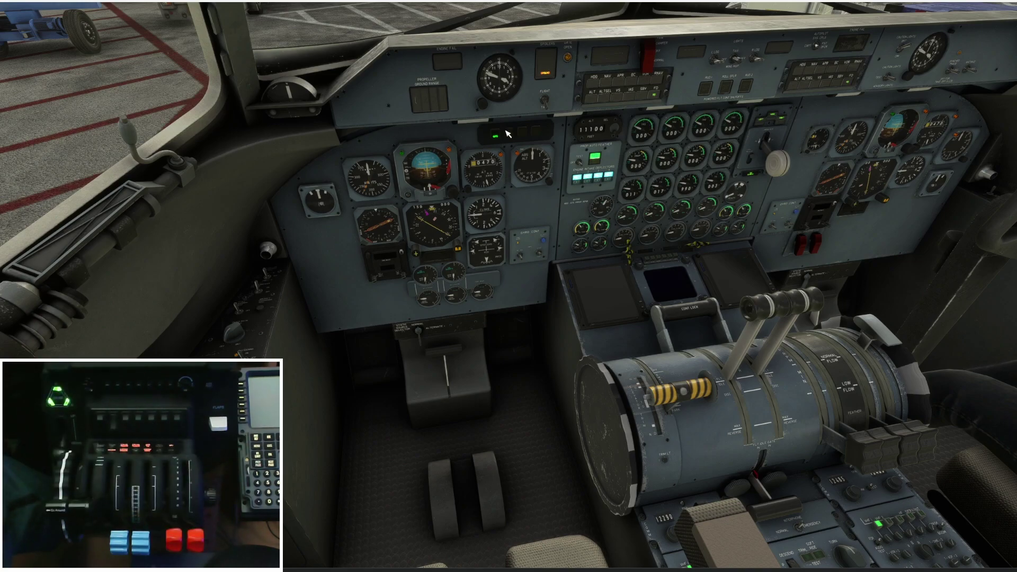
Step: In Microsoft Flight Simulator, change to the closer cockpit view of the captain's instruments and glareshield autopilot panel
{"action": "key", "text": "alt+1"}
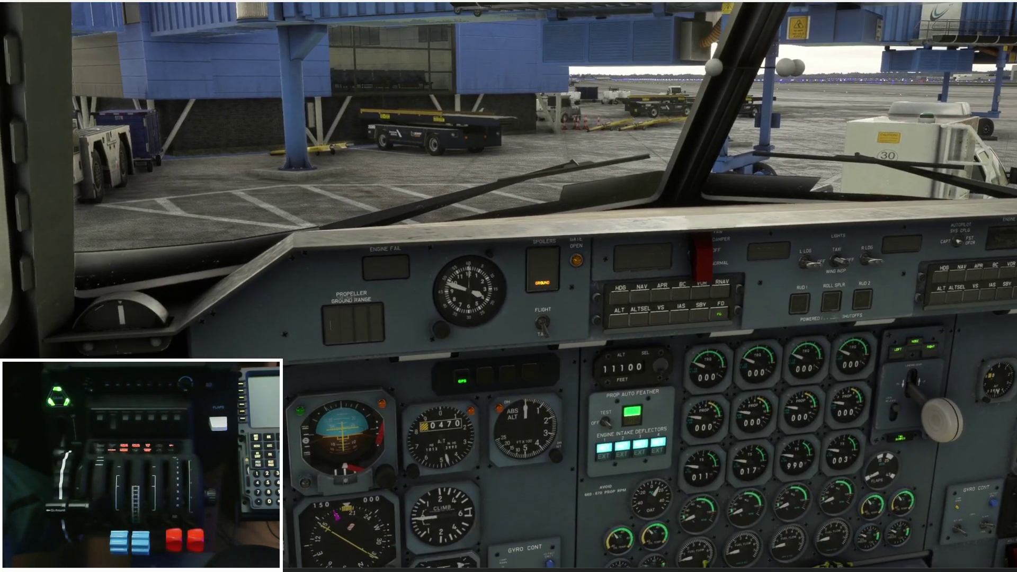